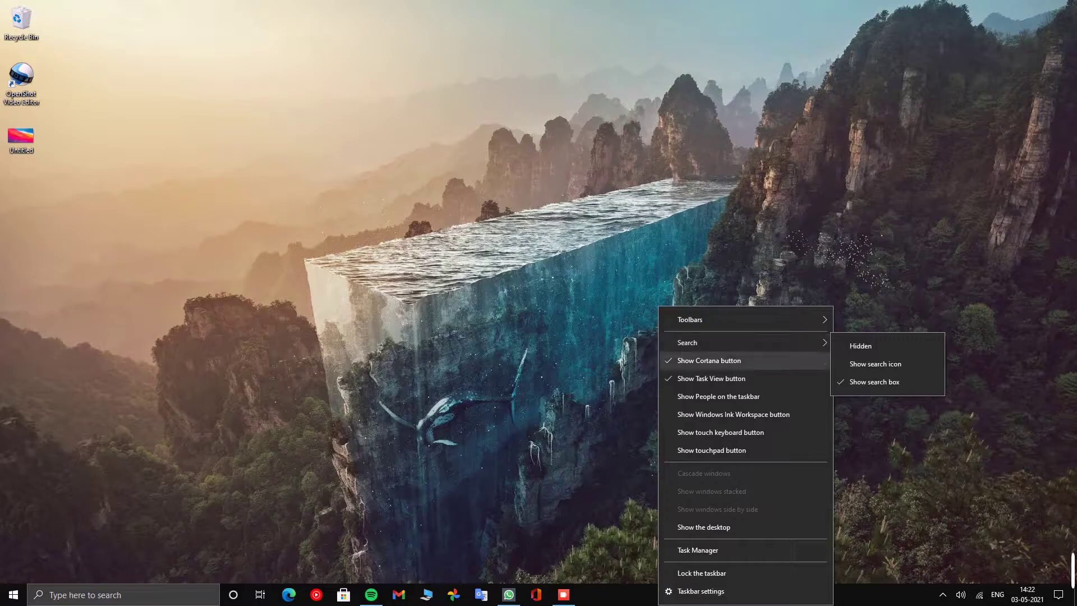
Reduce the taskbar search box to a search icon and hide the Cortana button.
click(899, 364)
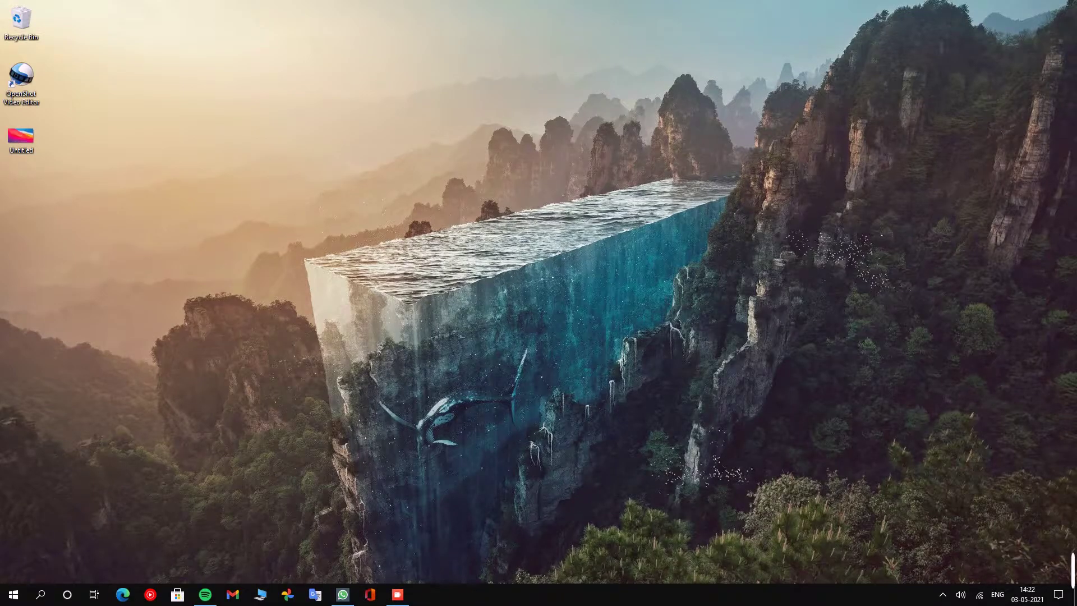
right_click(657, 594)
click(724, 360)
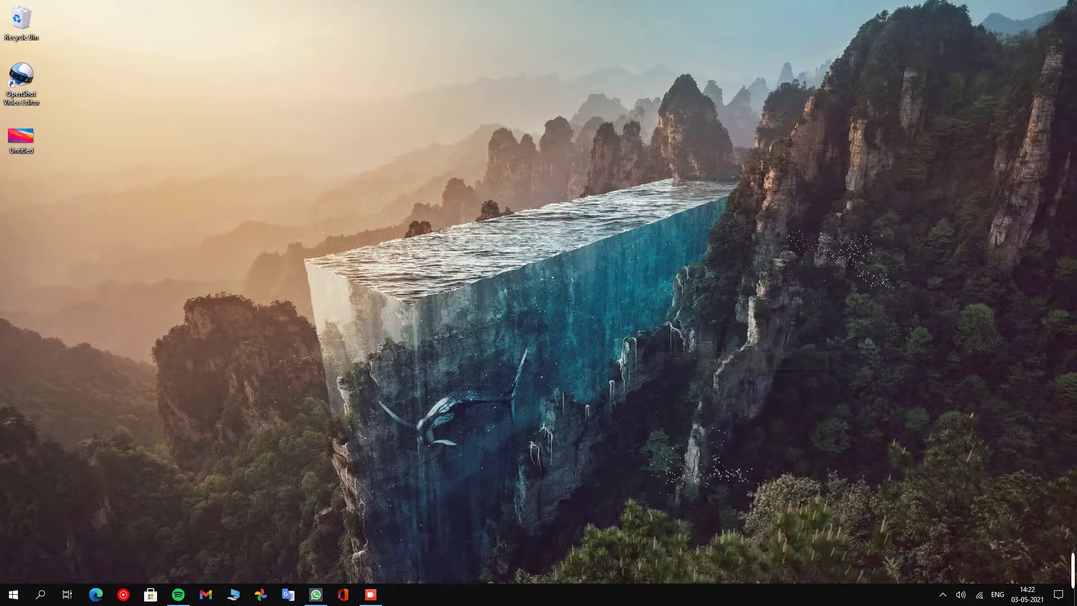
Add the Links toolbar to the taskbar and place it before the app icons, shifting the icons toward the centre.
right_click(550, 597)
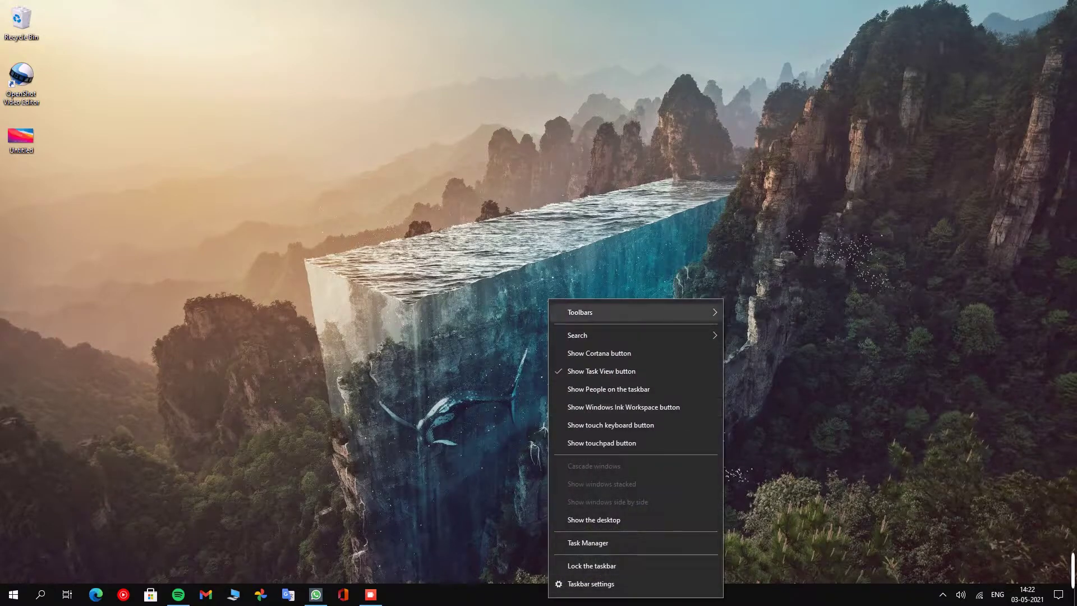
mouse_move(628, 313)
click(747, 330)
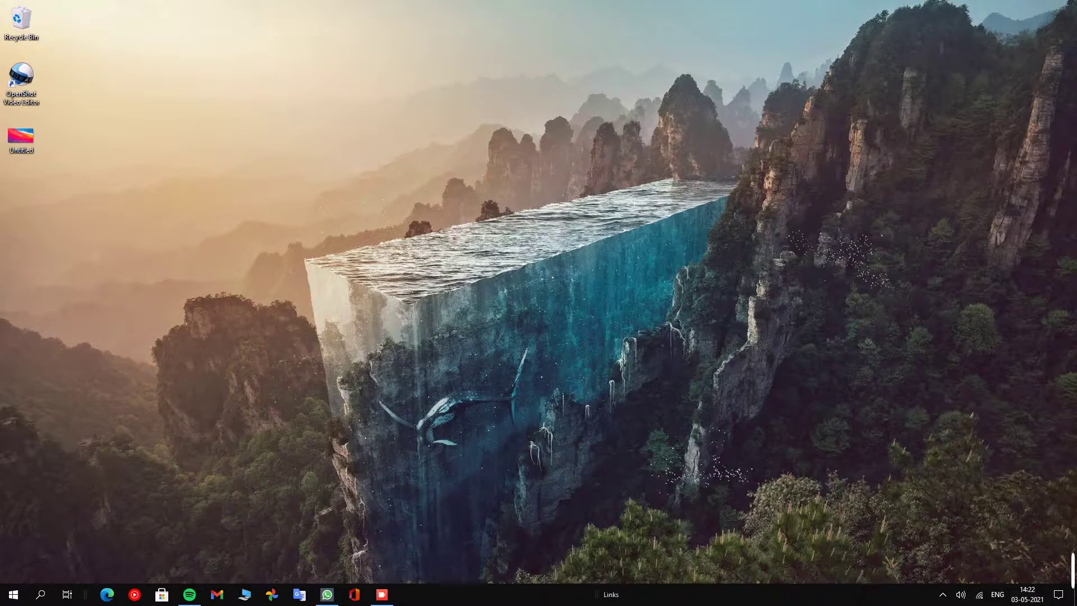
drag(451, 595, 70, 594)
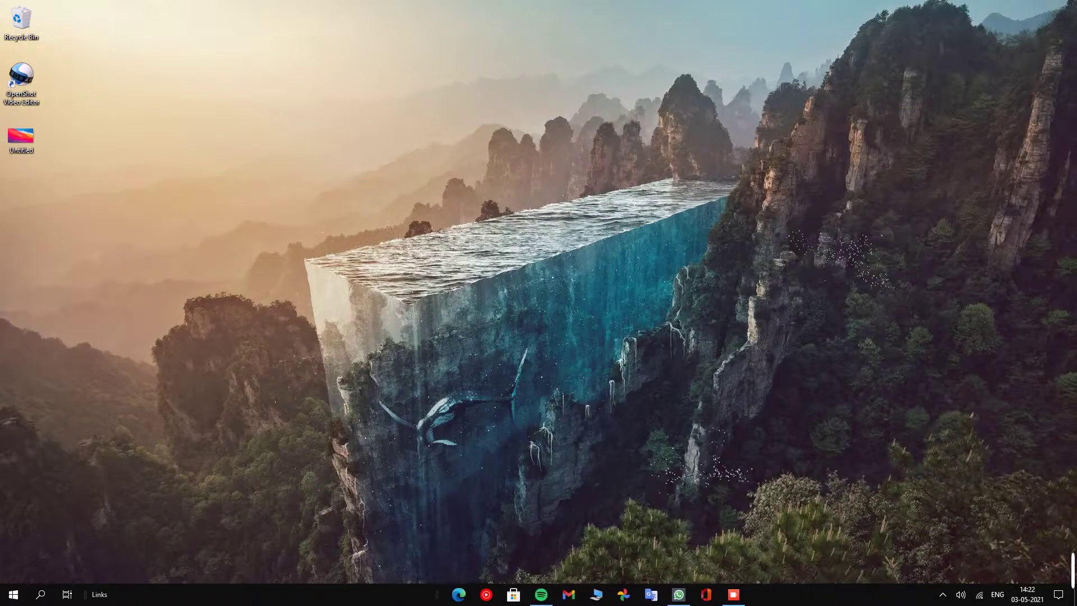
Hide the Links toolbar's title and lock the taskbar with the app icons centred.
right_click(326, 595)
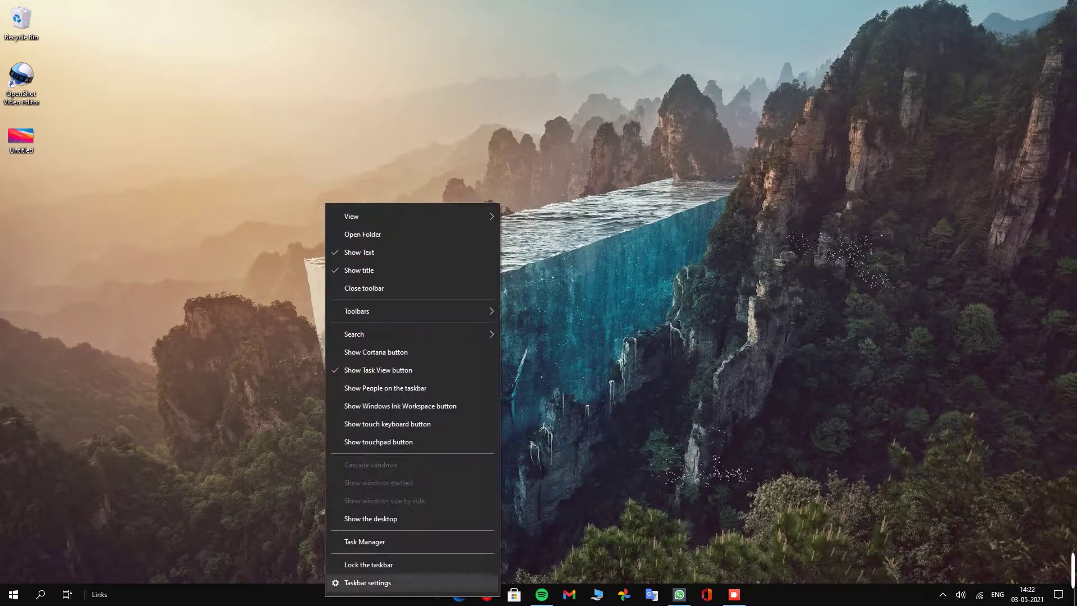
click(359, 270)
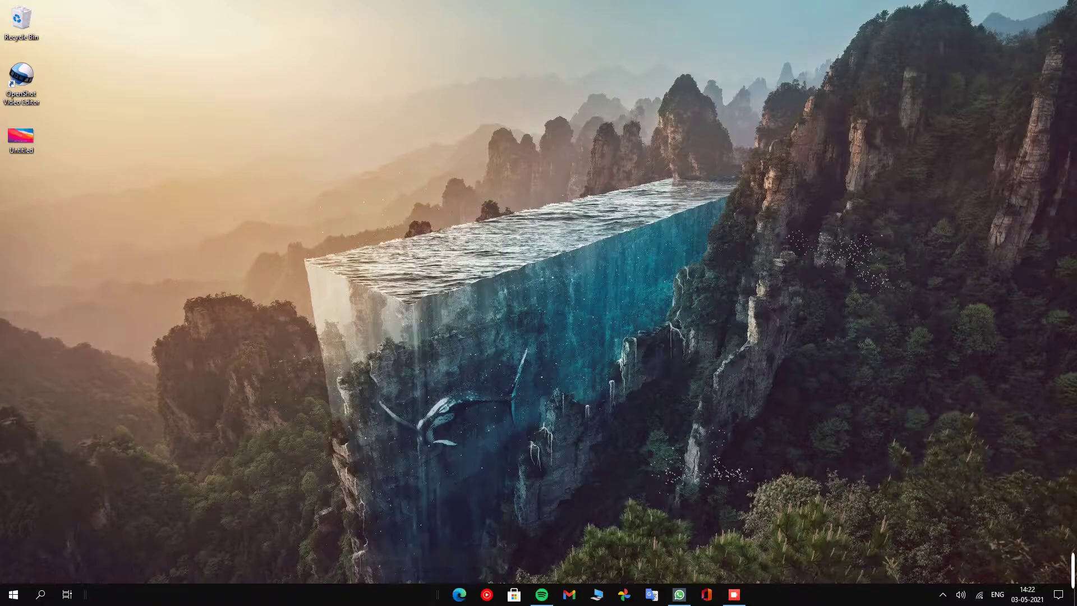
right_click(379, 595)
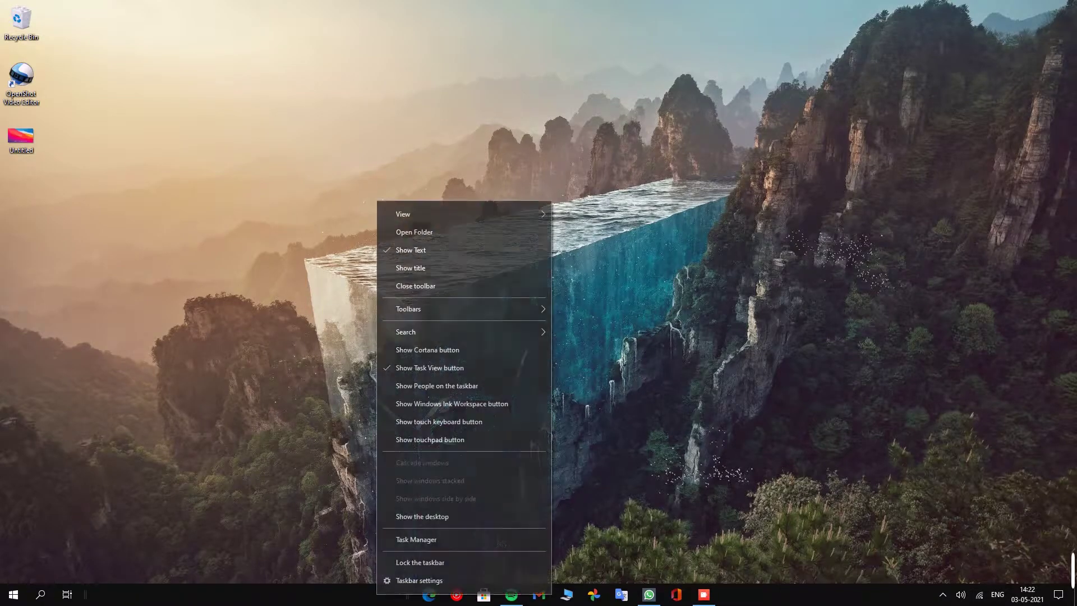
click(419, 562)
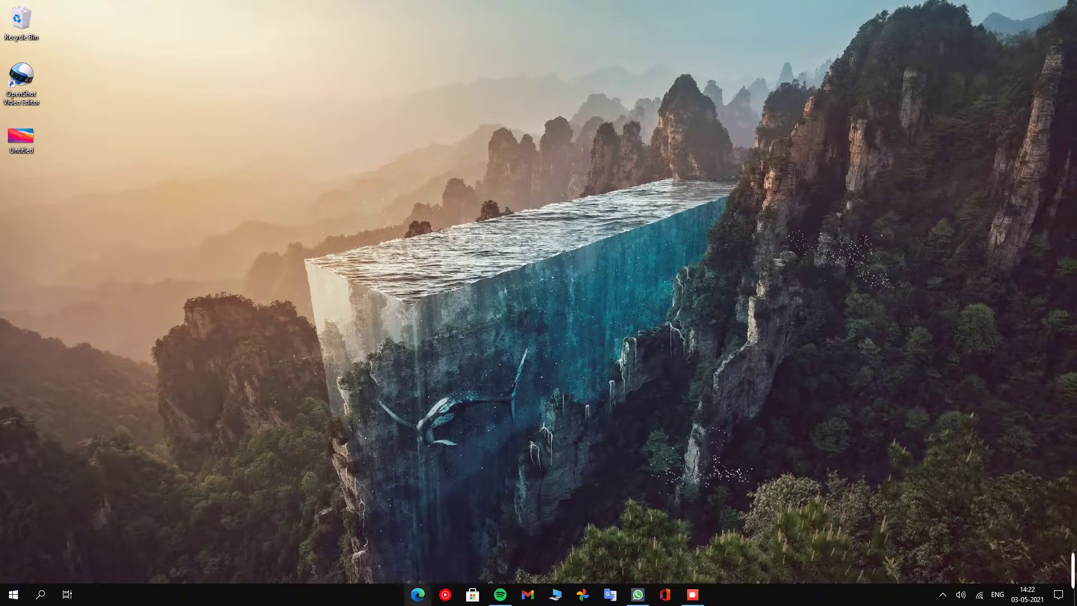
Switch to Microsoft Edge, search for "rainmeter download for windows 10" and download the 4.3.1 Final Release from rainmeter.net.
click(419, 595)
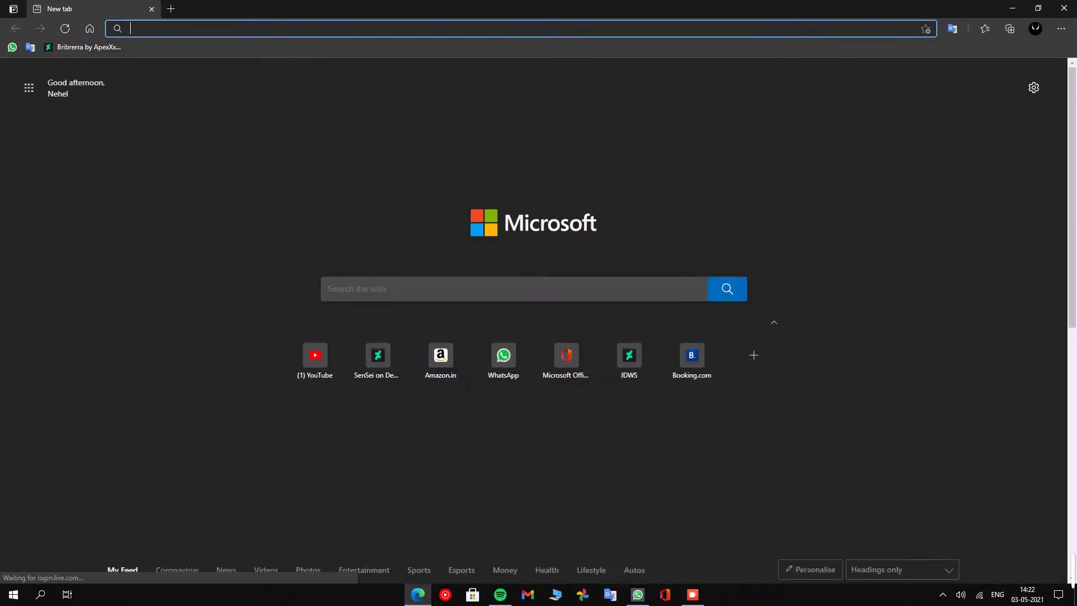
text(r)
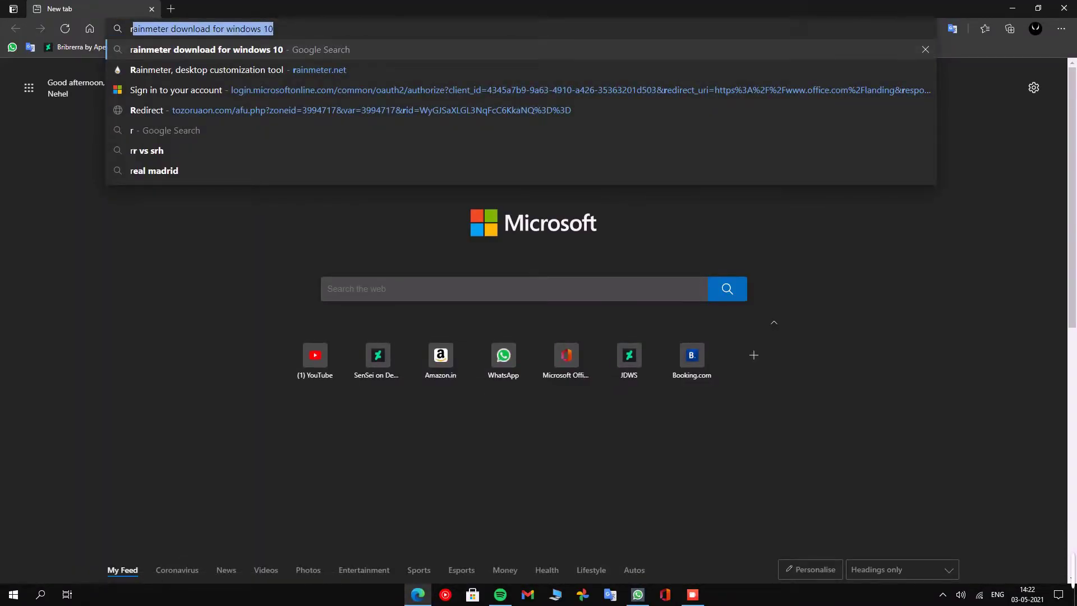
key(Return)
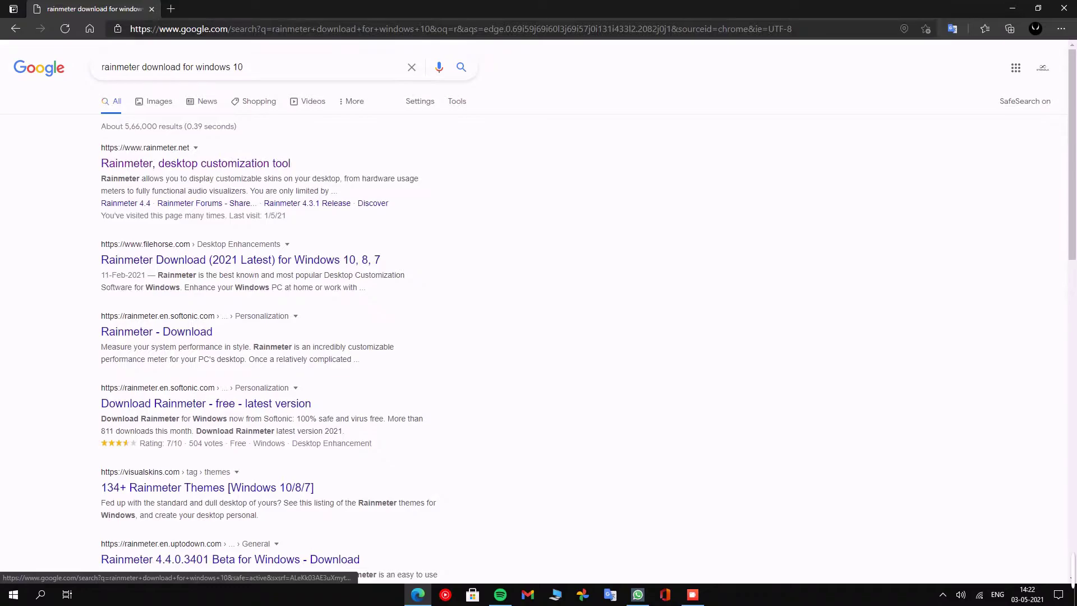
click(196, 163)
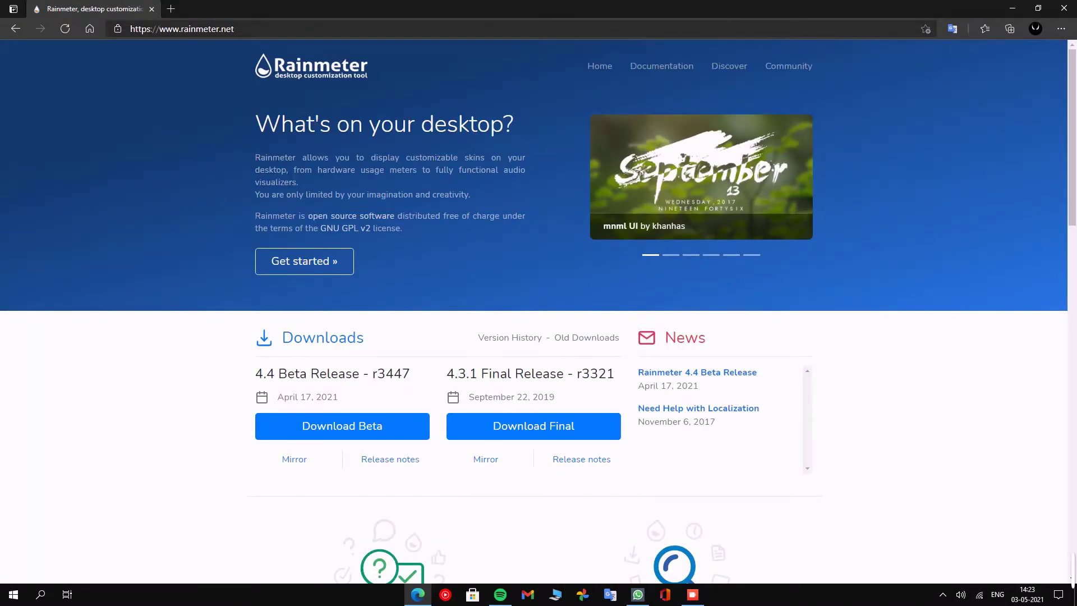
click(534, 426)
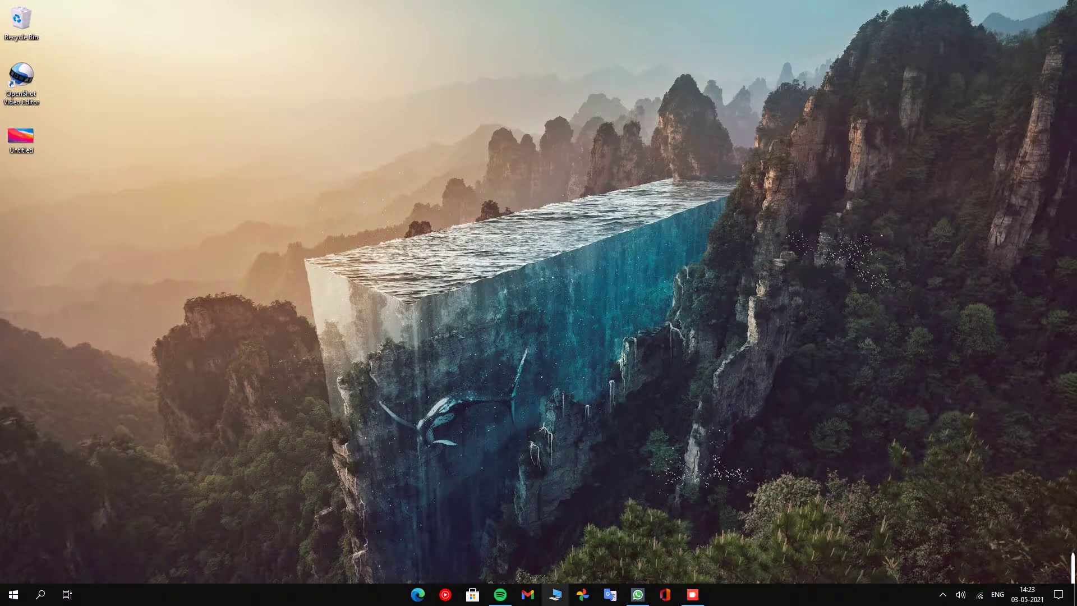
Run Rainmeter-4.3.1 from the Downloads folder and complete the standard installation with Run Rainmeter enabled.
key(super+e)
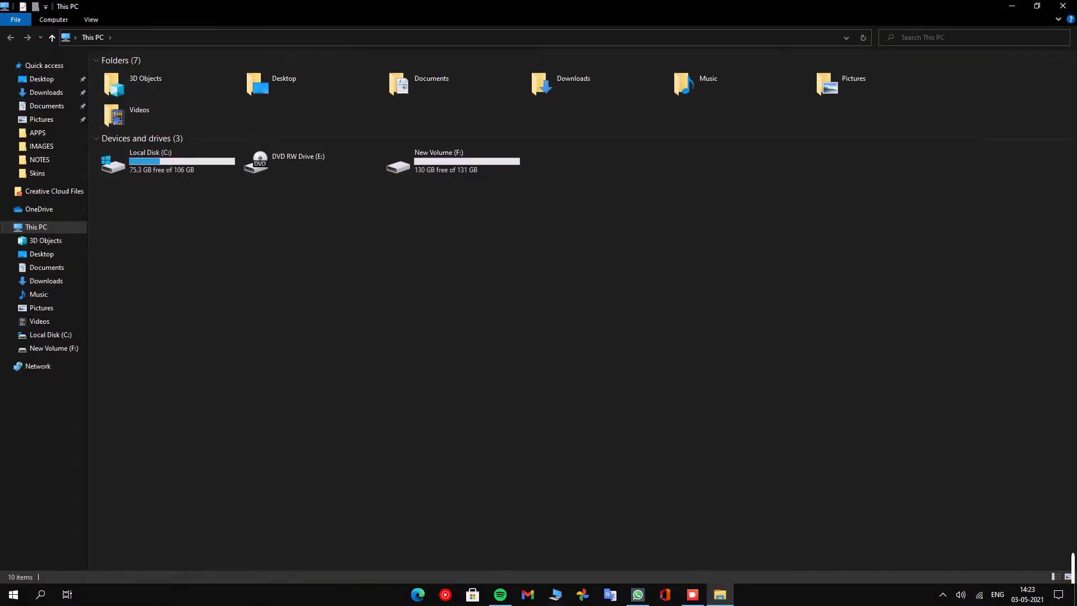
click(46, 93)
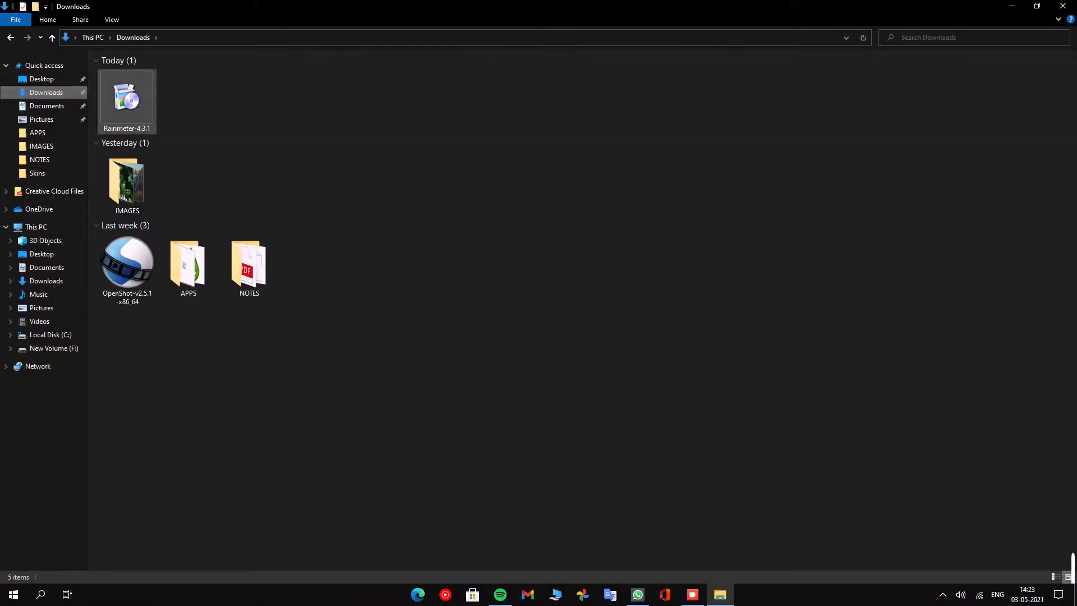
double_click(127, 102)
key(Return)
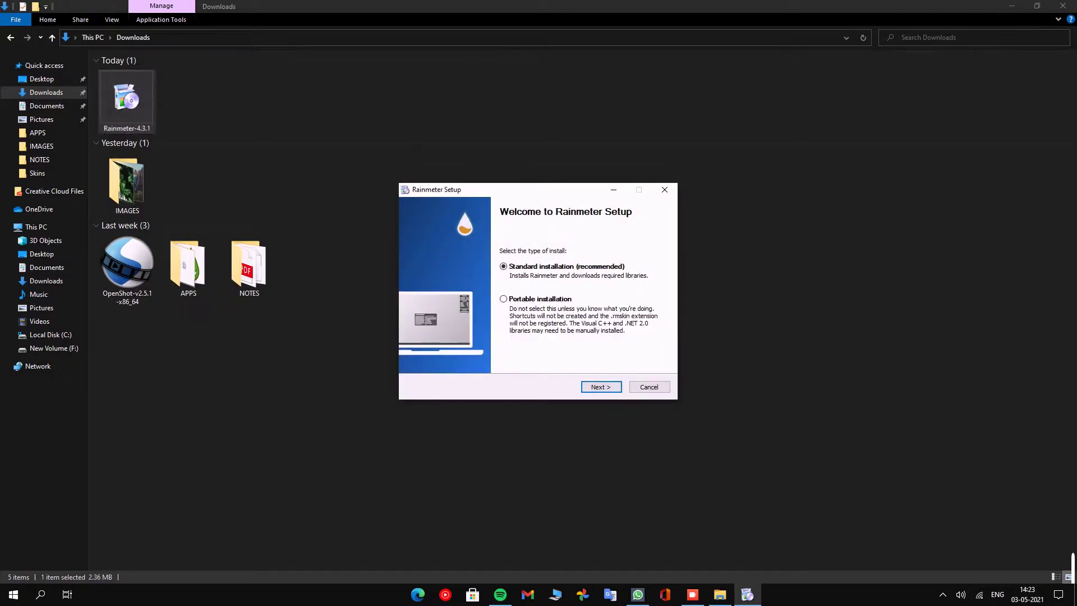
key(Return)
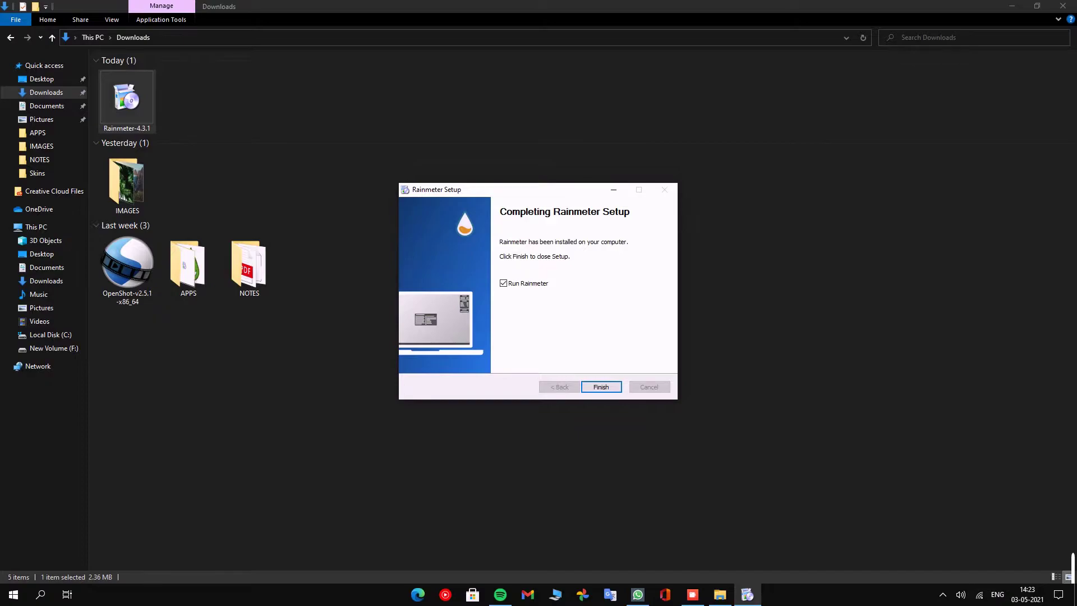
key(Return)
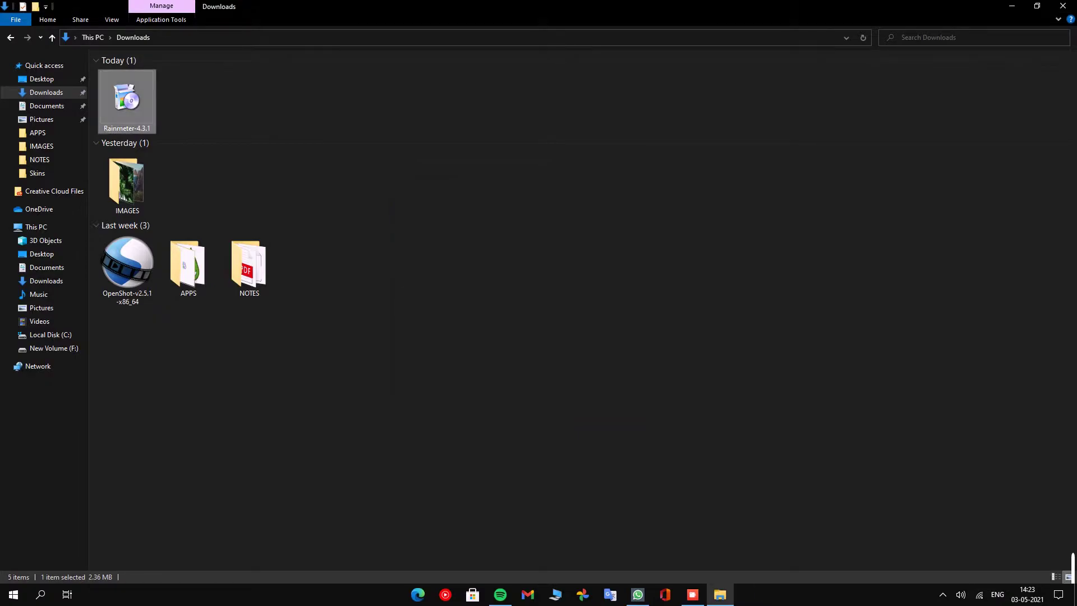
Search the web in Microsoft Edge for "sylistic rainmeter skin" and open the Stylistic skin's DeviantArt page.
click(418, 594)
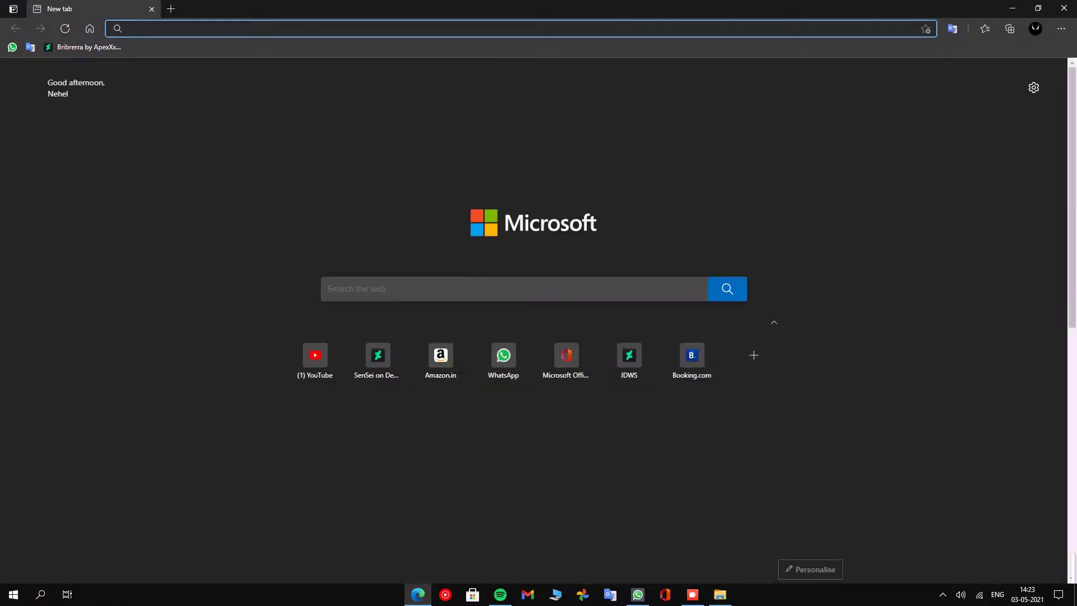
text(sy)
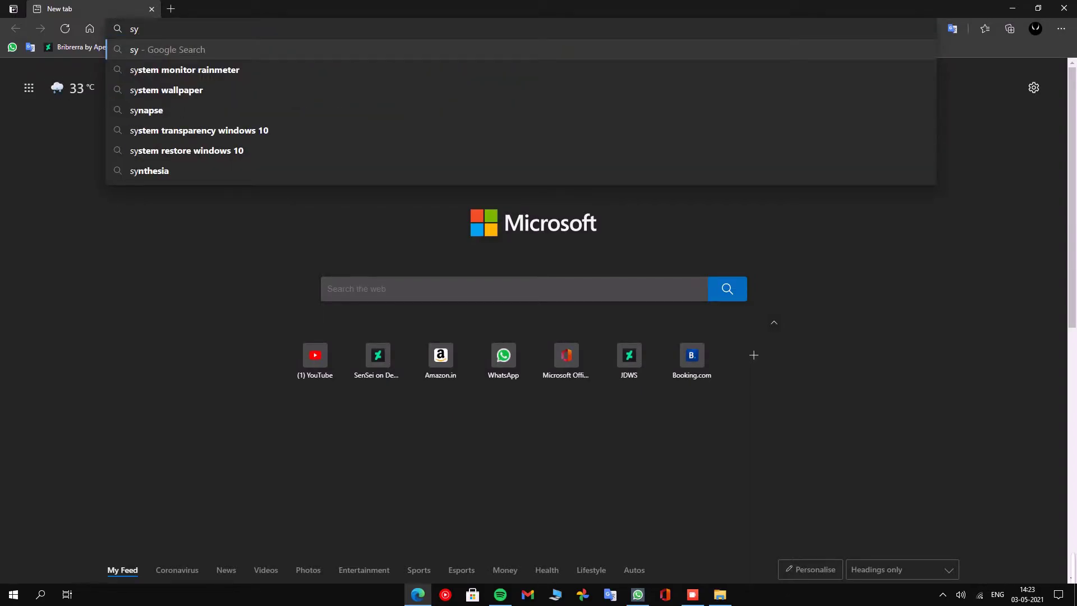
text(list)
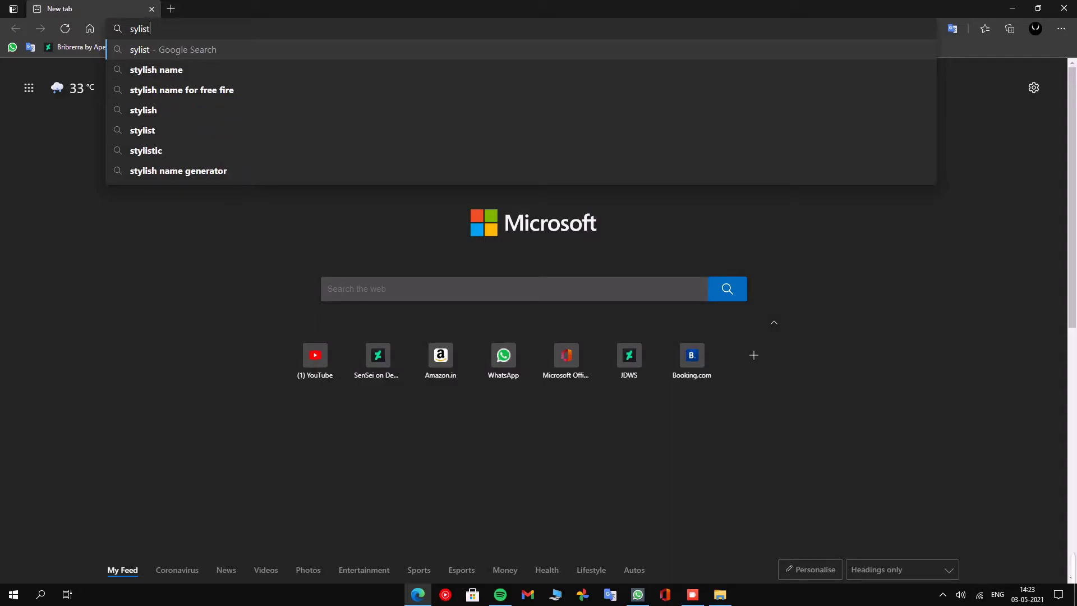
text(ic rainmeter s)
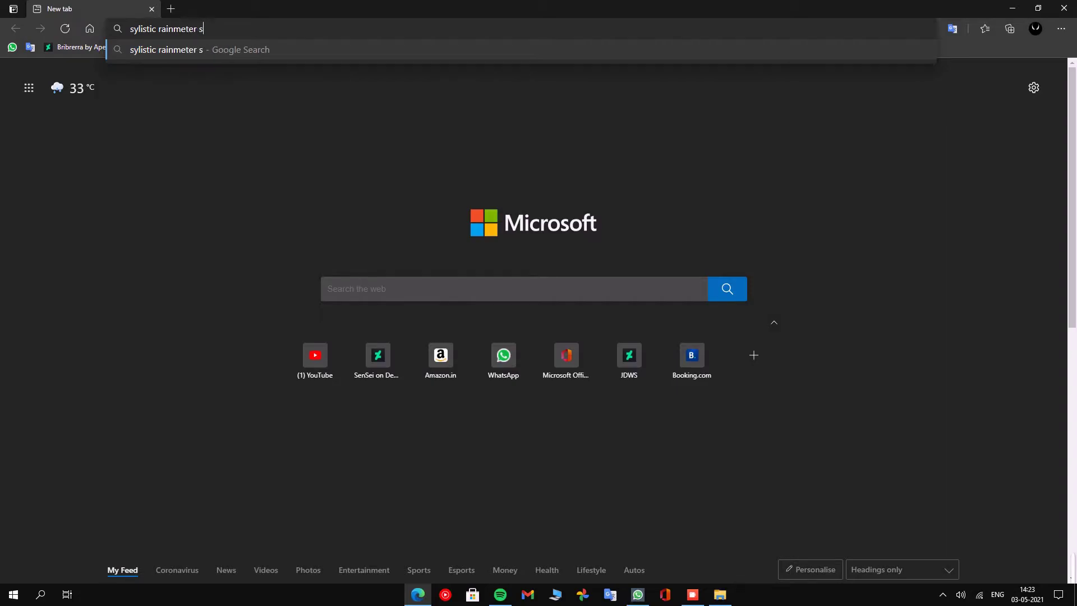
text(kin)
key(Return)
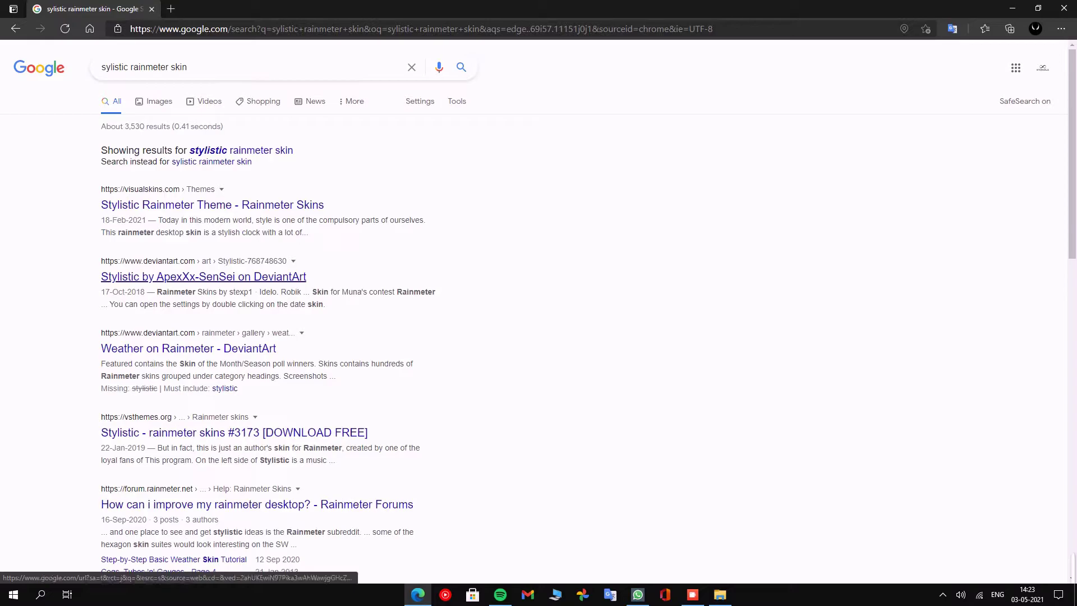
click(203, 276)
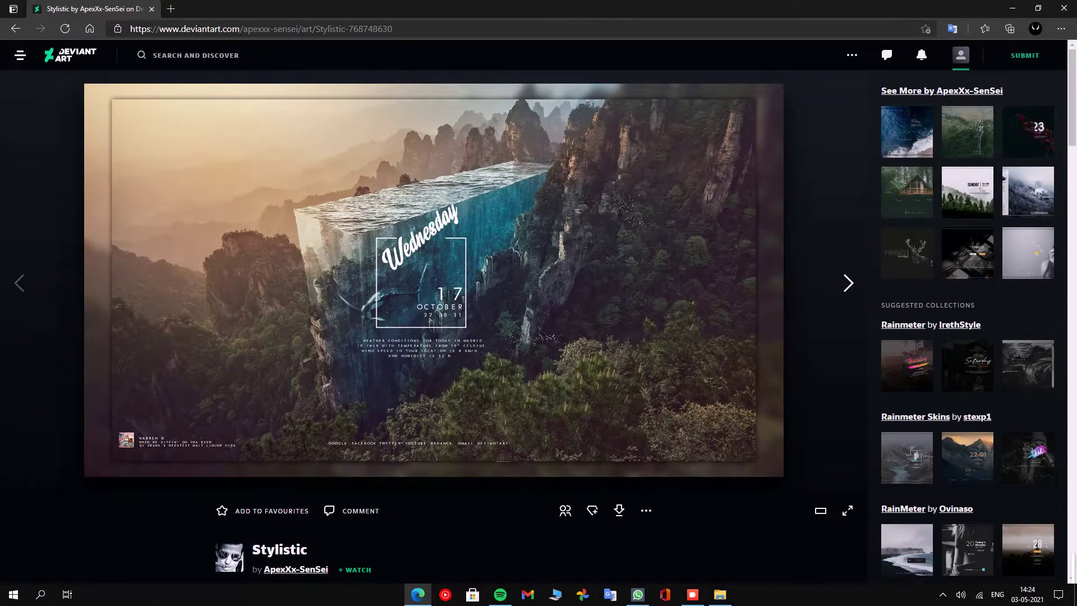
Download the Stylistic skin and install it in Rainmeter with its included layout applied.
click(619, 510)
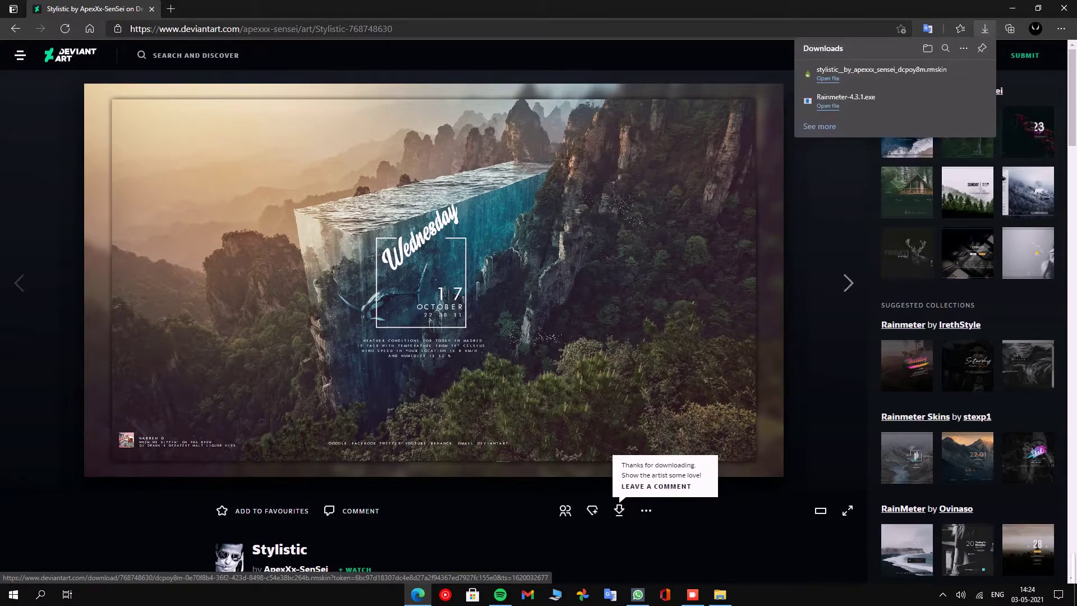
click(828, 79)
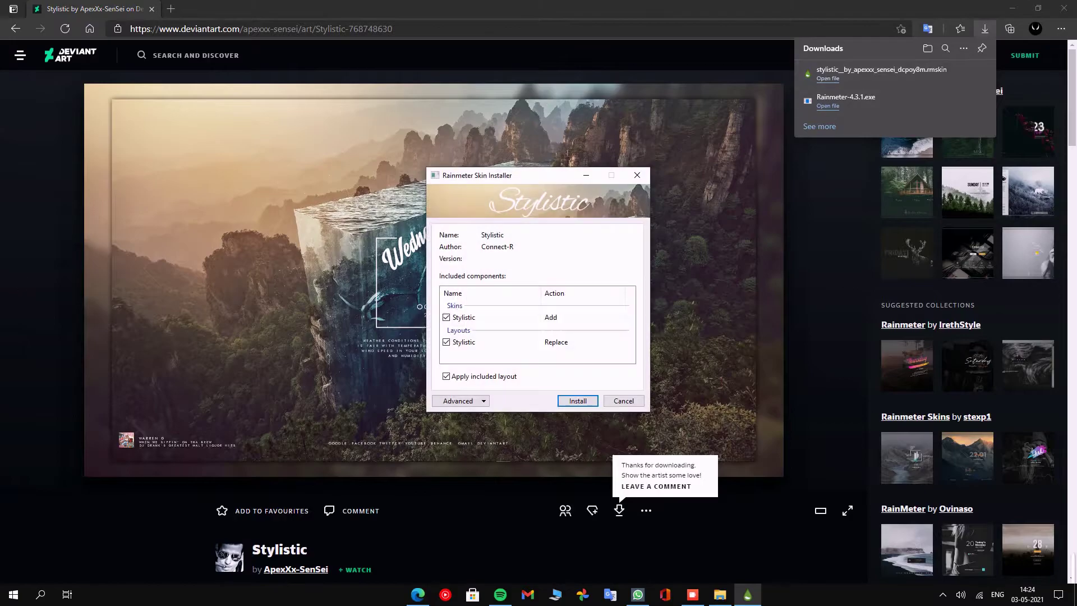
click(578, 401)
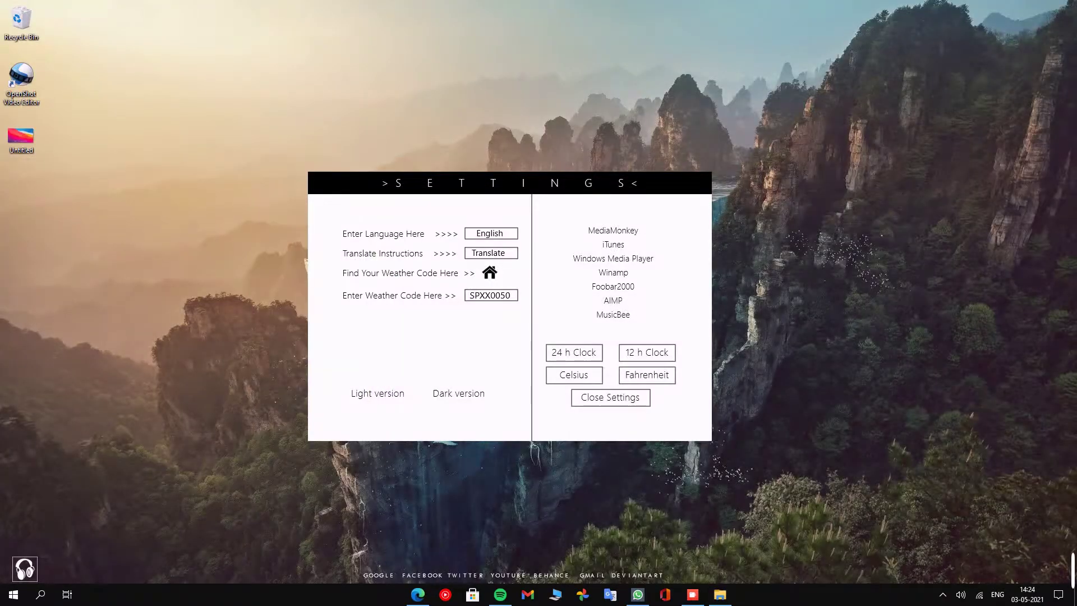
Open the weather code website from the skin settings, search for thrissur and copy the location code INXX0413.
click(490, 273)
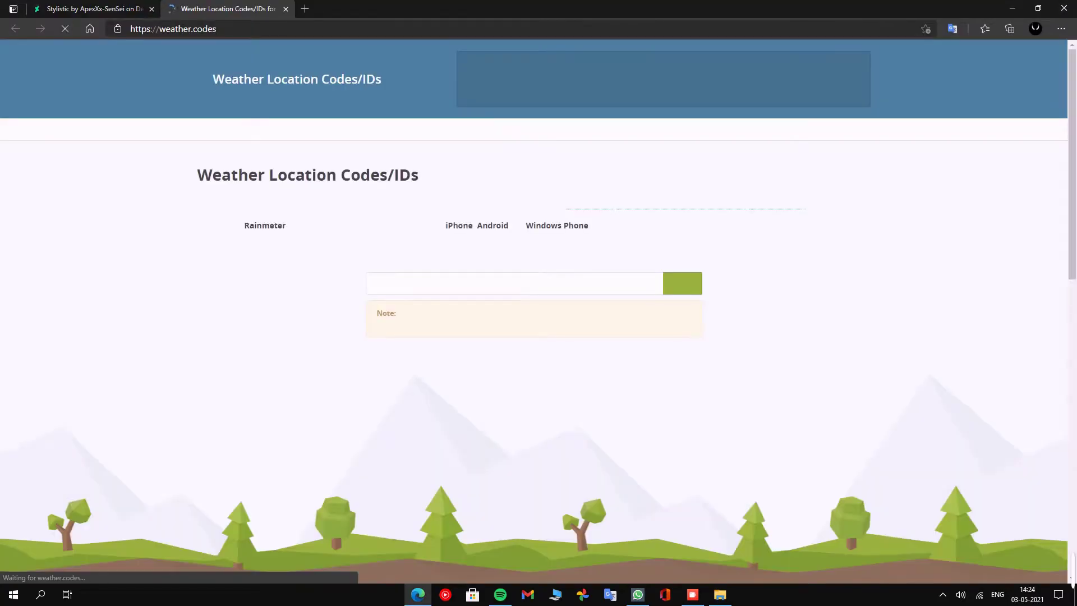
click(483, 296)
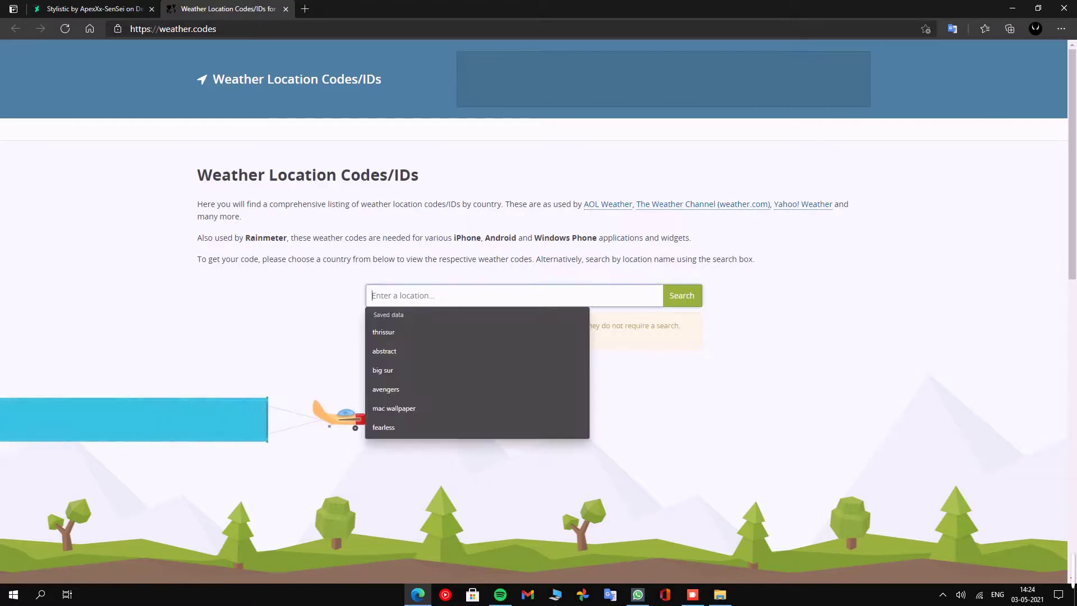
click(467, 332)
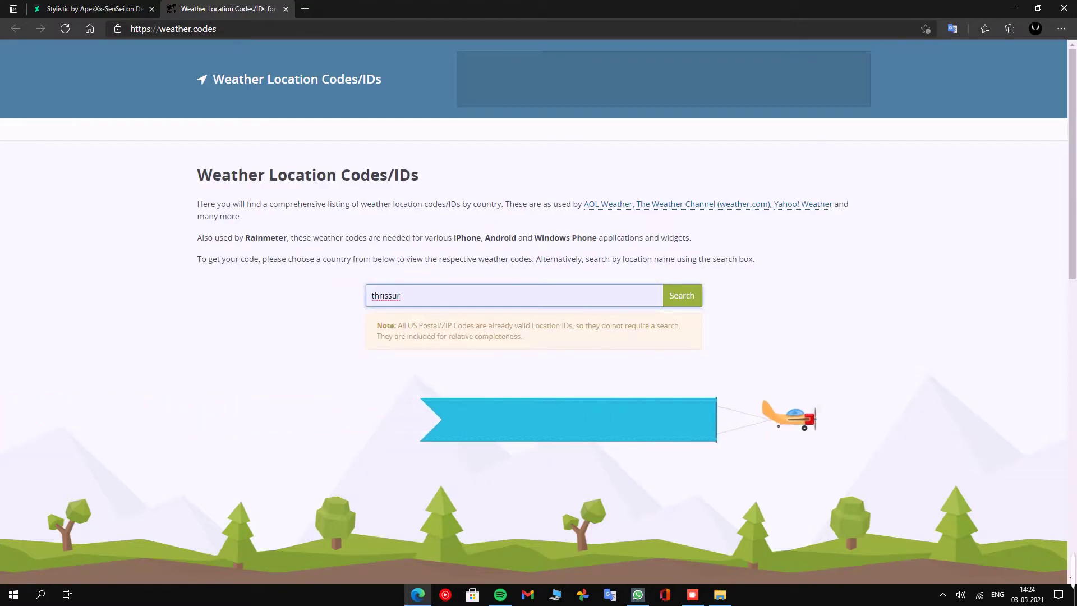
click(682, 296)
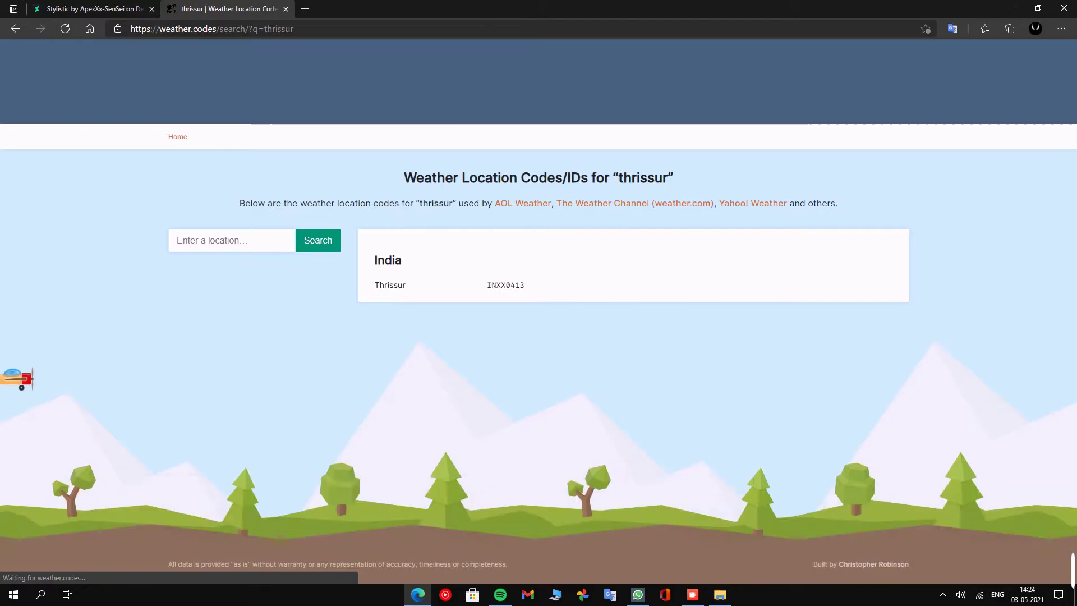
drag(525, 285, 485, 285)
right_click(487, 285)
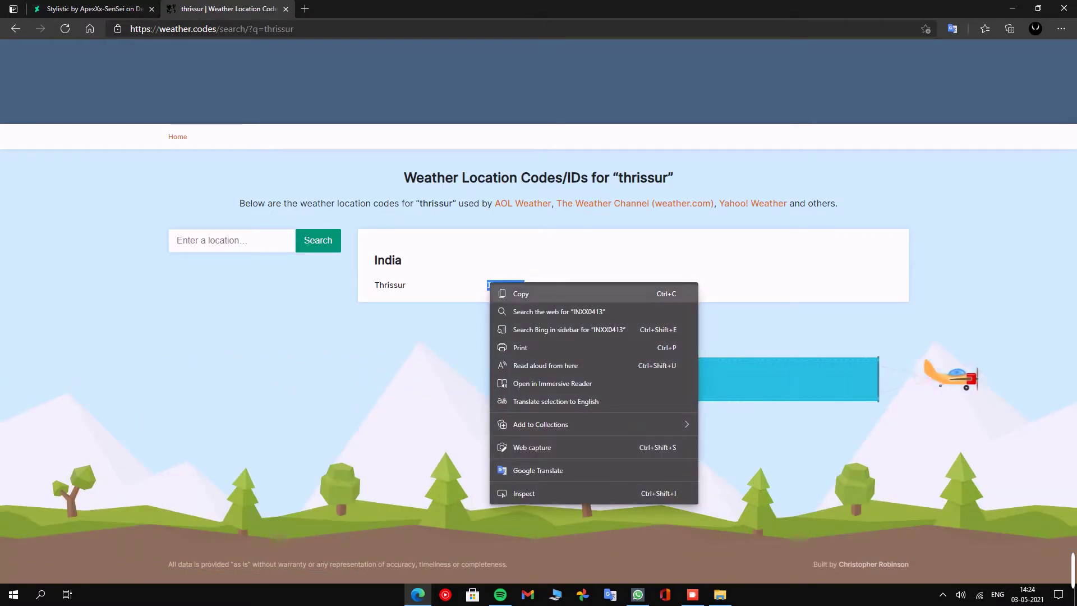
click(517, 292)
Enter INXX0413 as the weather code in the Stylistic skin settings on the desktop, choose the 12 h clock and close the settings.
click(1013, 8)
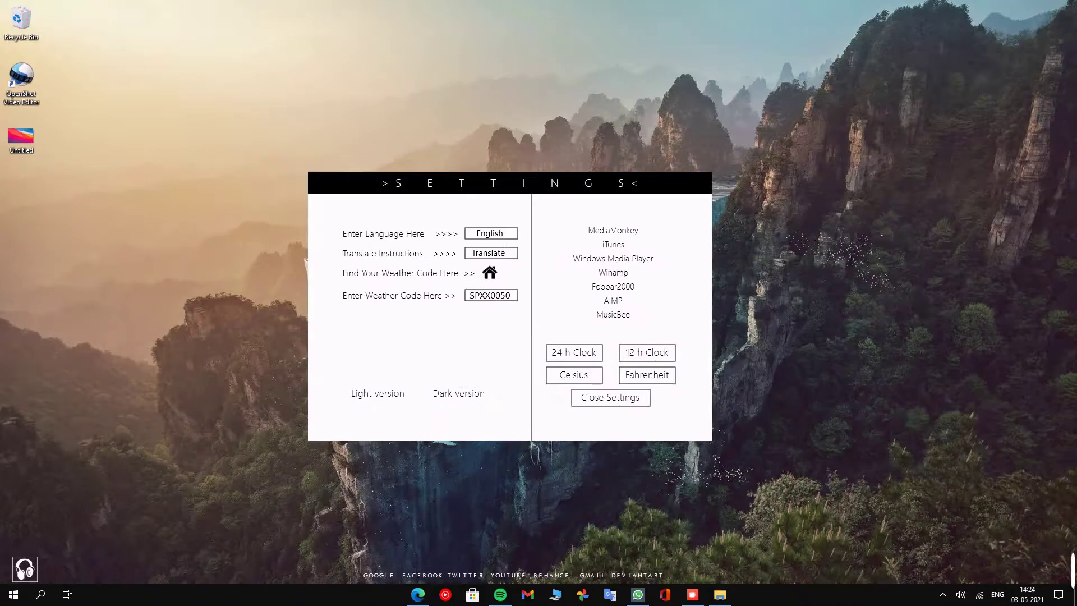
click(484, 296)
key(BackSpace)
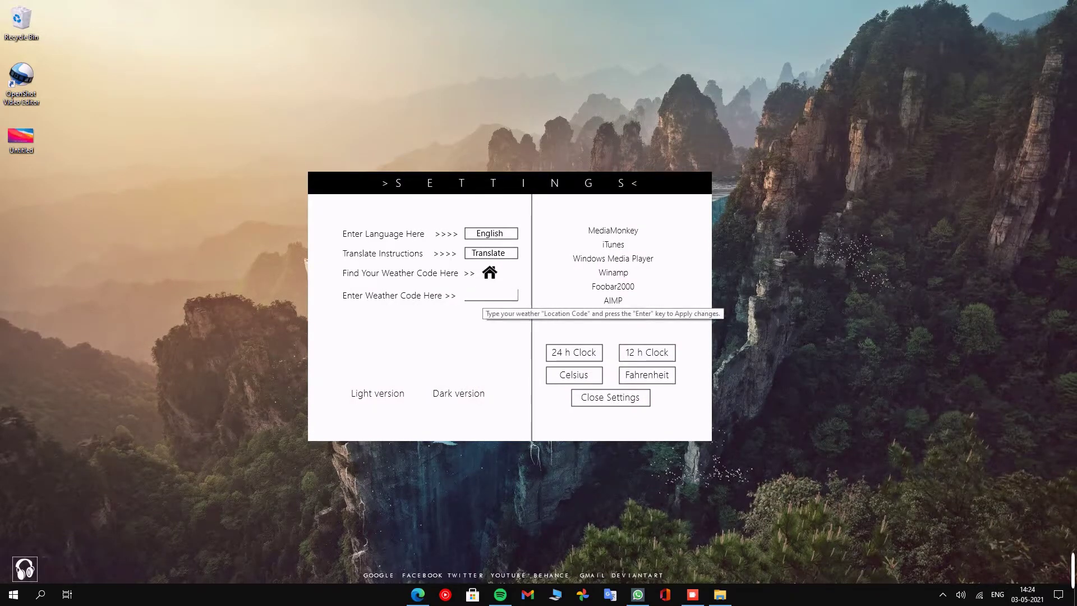
right_click(498, 294)
click(378, 342)
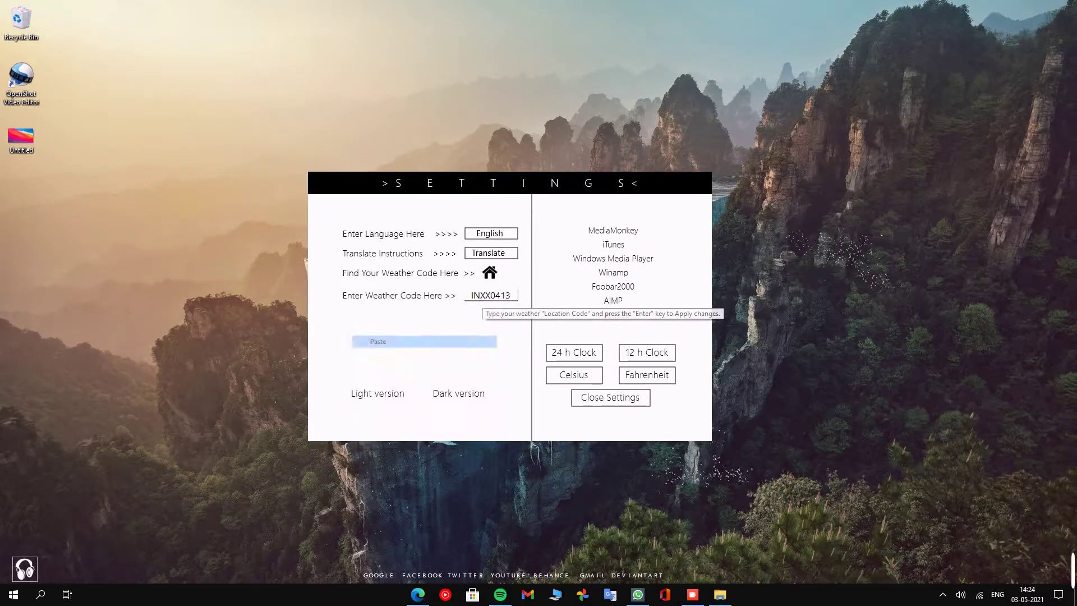
key(Return)
click(647, 353)
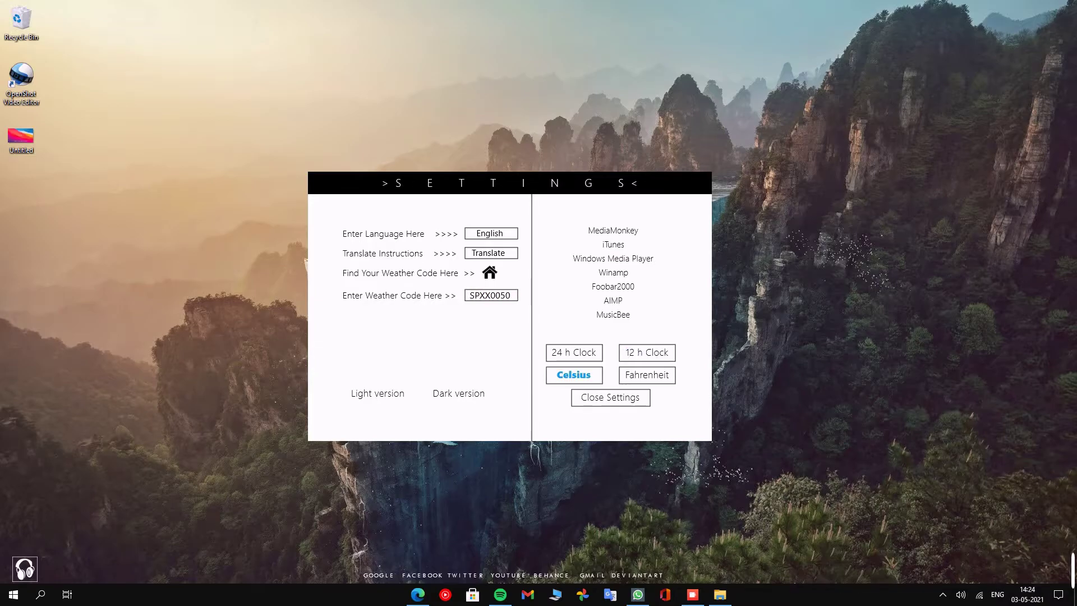
click(611, 397)
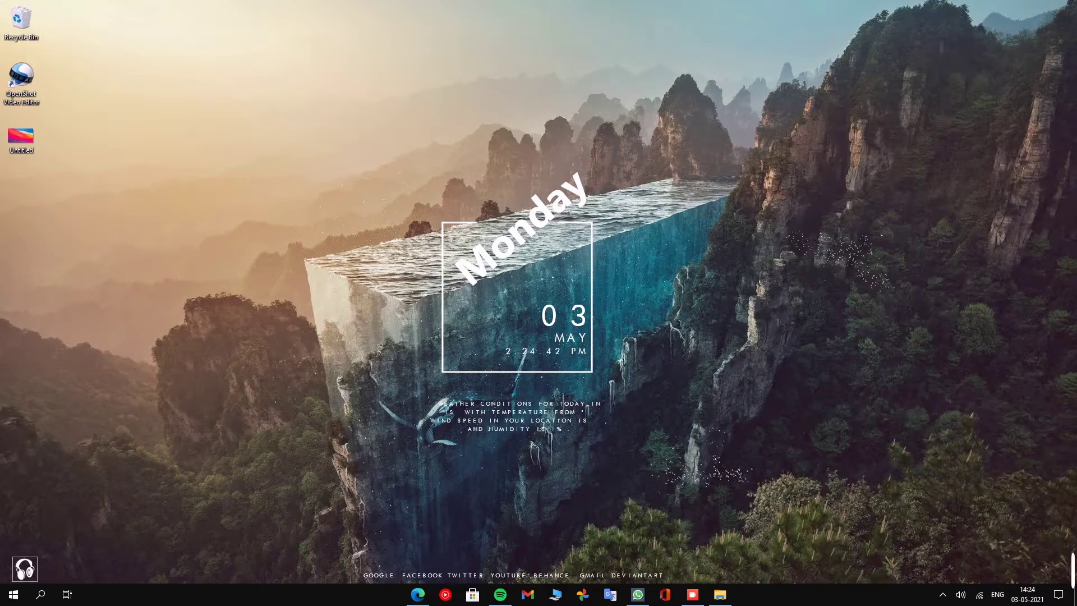
Search the web in Microsoft Edge for "lano visualizer" and download lano.zip from the VisualSkins Lano Rainmeter Skin page.
click(418, 595)
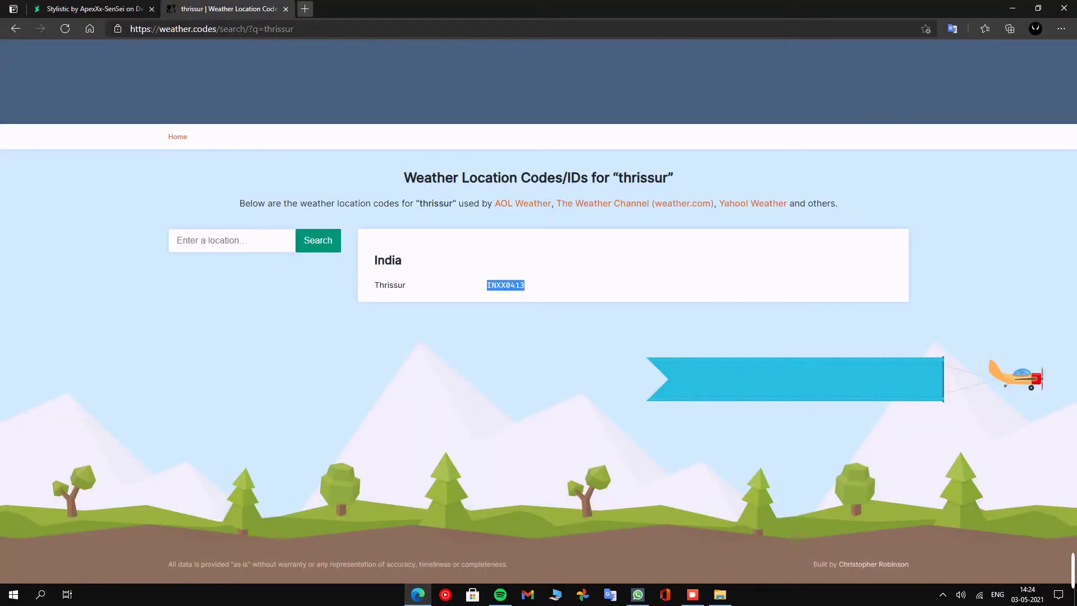
key(ctrl+t)
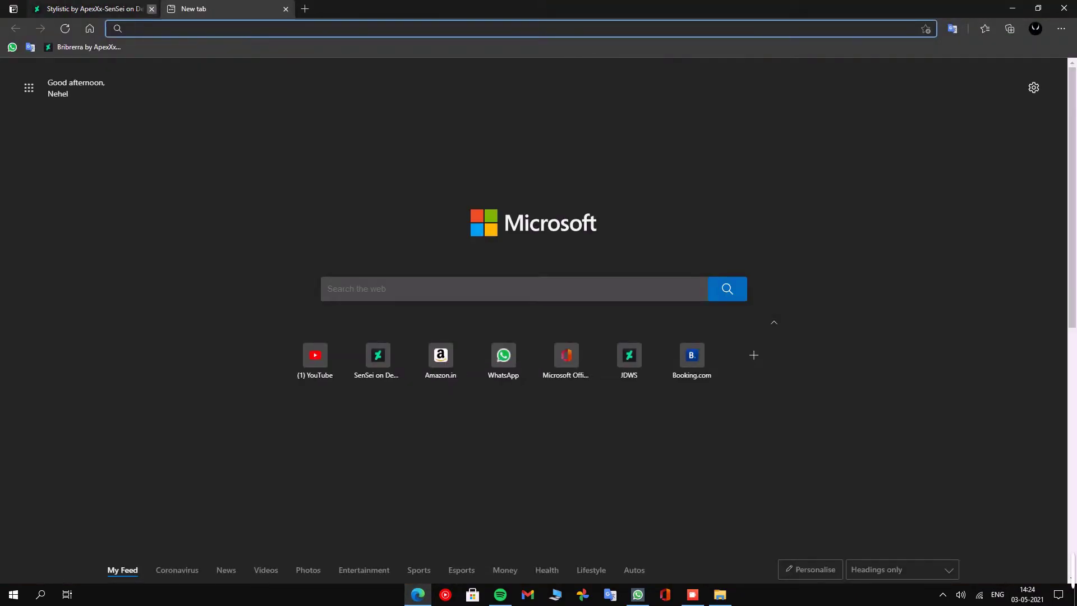
click(152, 9)
text(lano)
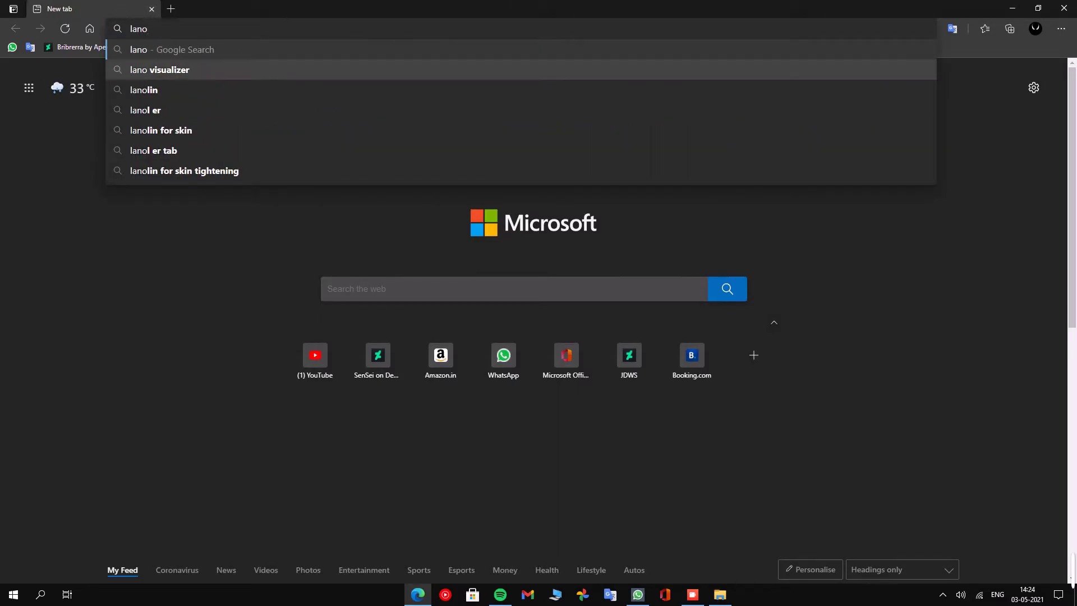
click(168, 70)
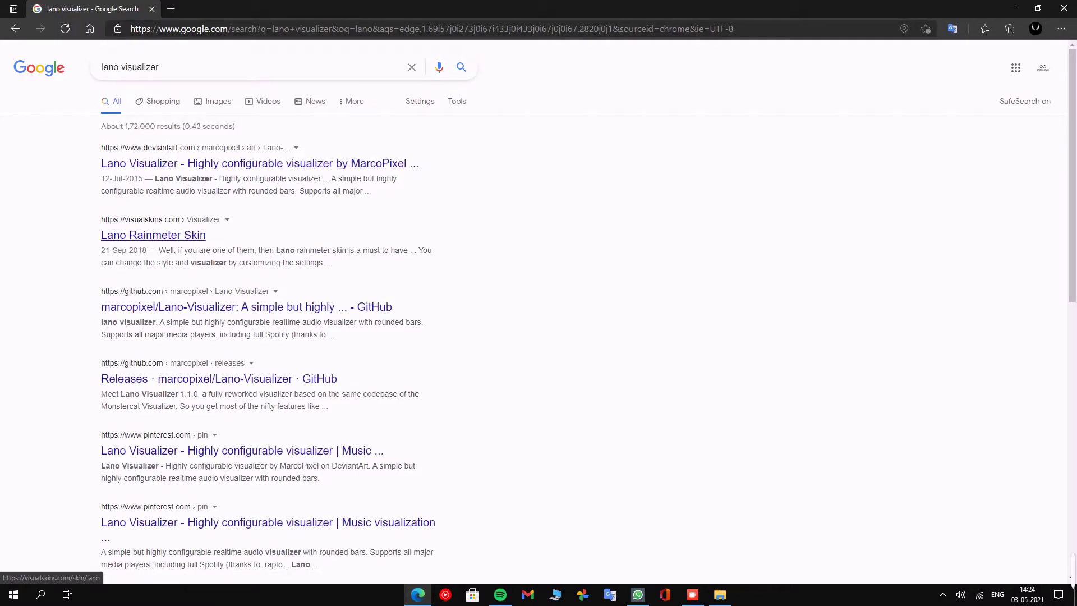
click(153, 235)
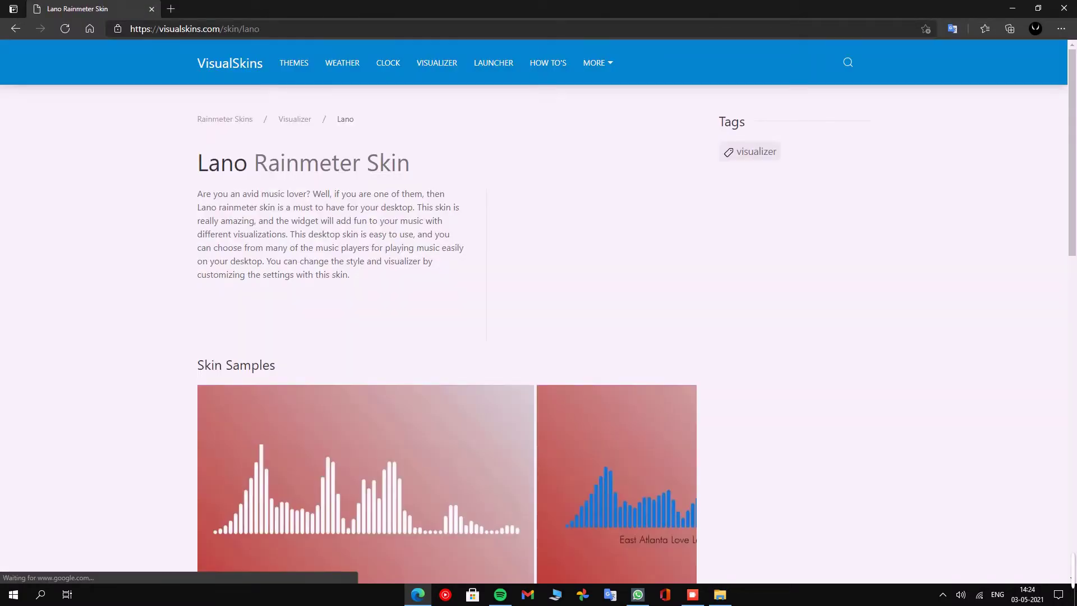
scroll(539, 308, down, 5)
click(255, 476)
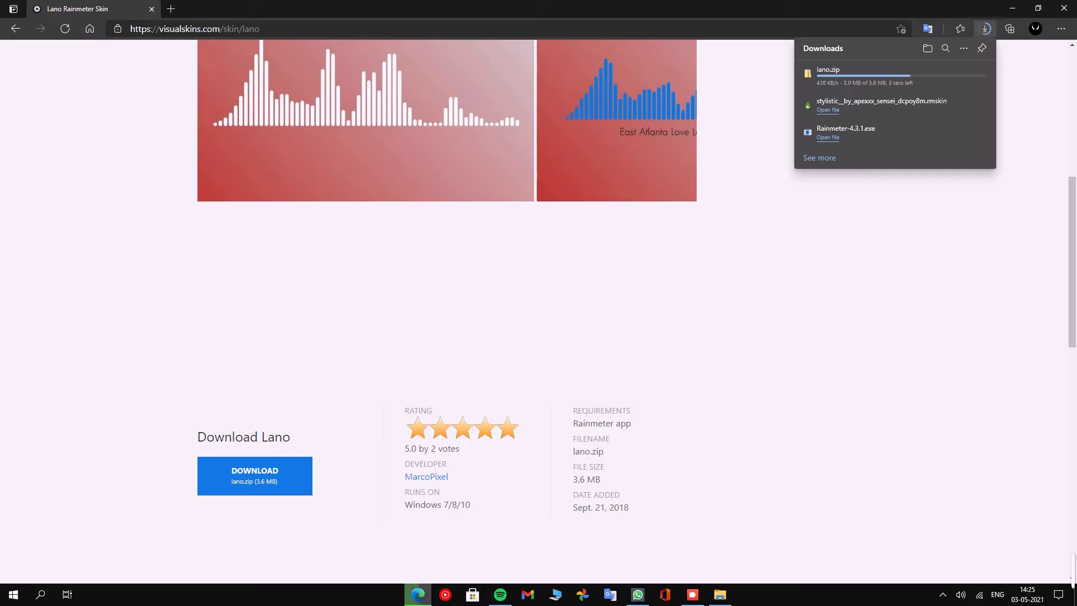
Copy the Lano-Visualizer-master folder from the downloaded lano archive into Documents > Rainmeter > Skins using File Explorer.
click(1013, 9)
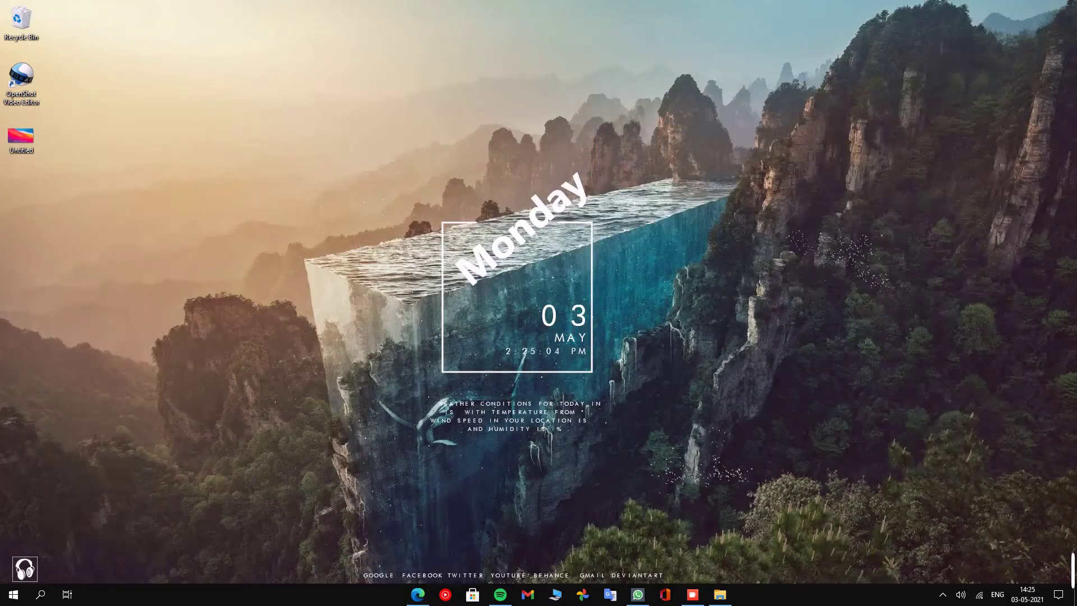
click(720, 595)
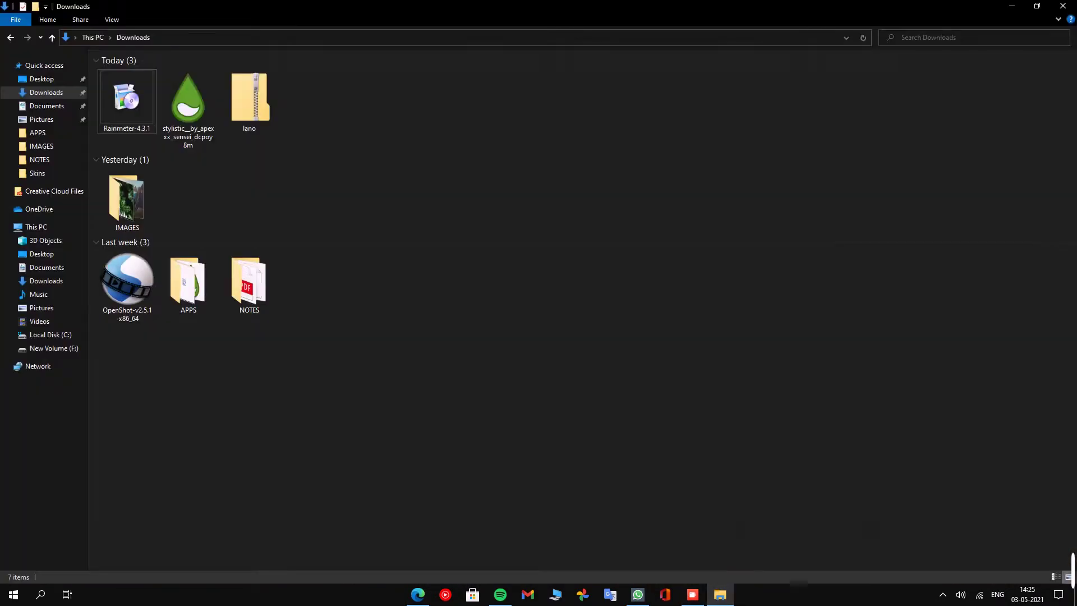
double_click(249, 100)
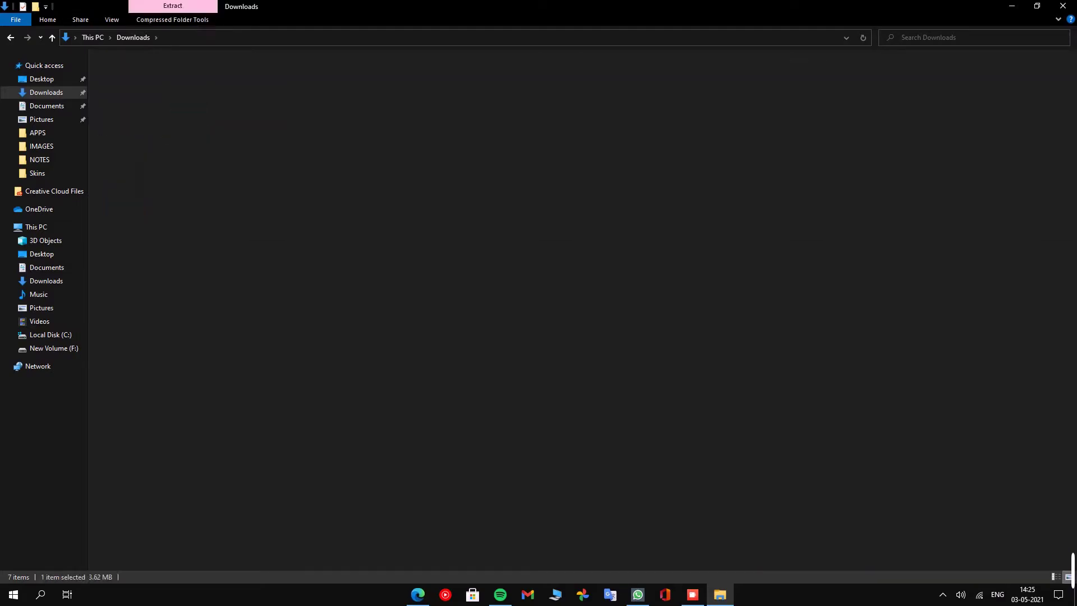
drag(129, 73, 50, 295)
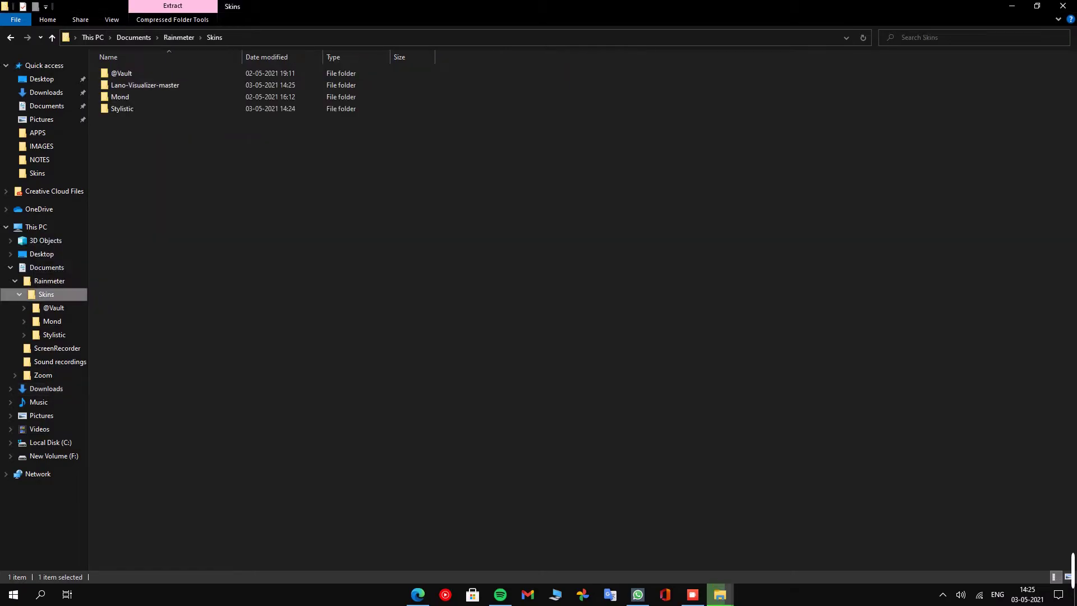
click(1063, 6)
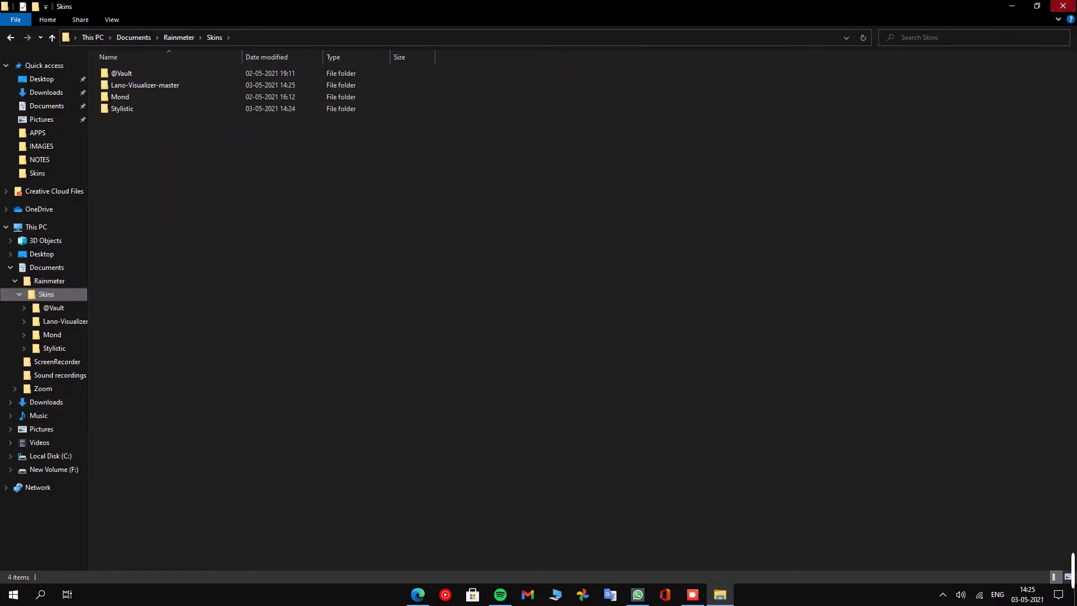
Refresh all skins in Rainmeter and load visualizer.ini from Lano-Visualizer-master, leaving the manager minimized.
click(942, 595)
click(931, 572)
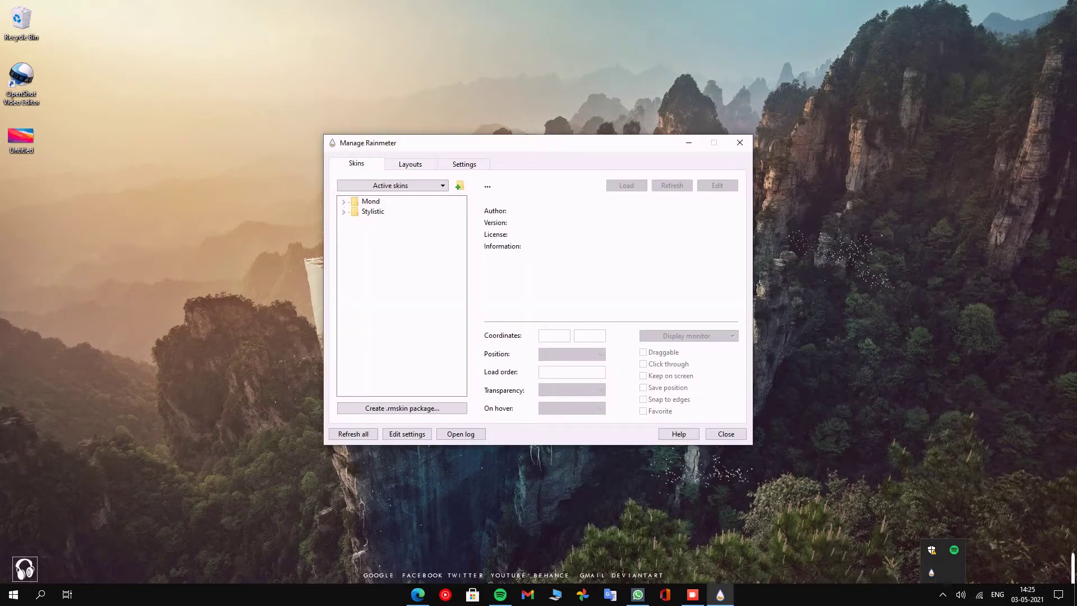
click(352, 434)
click(344, 202)
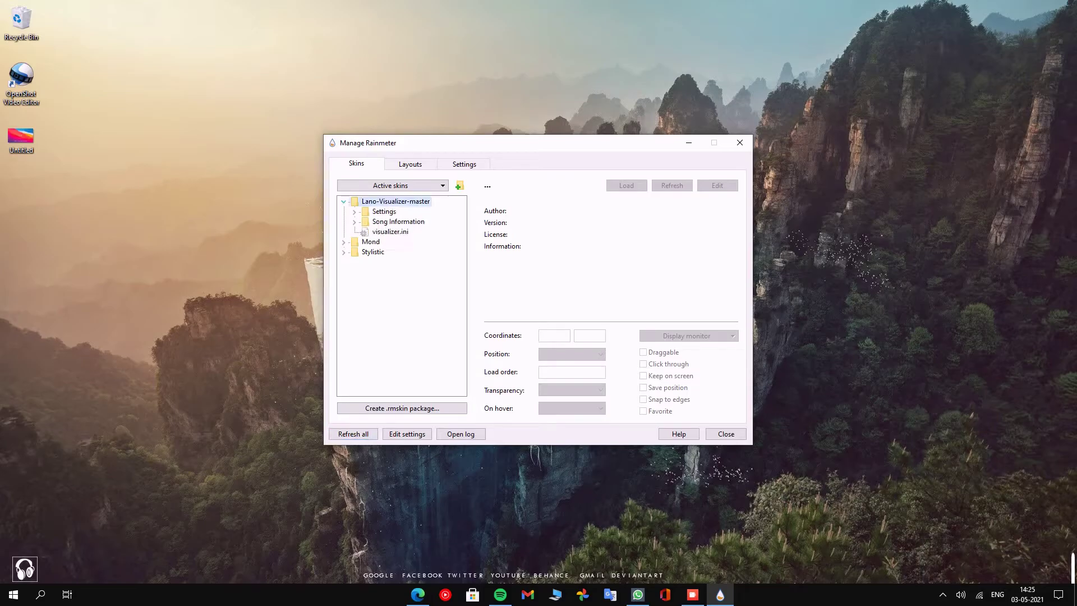
click(390, 231)
click(627, 186)
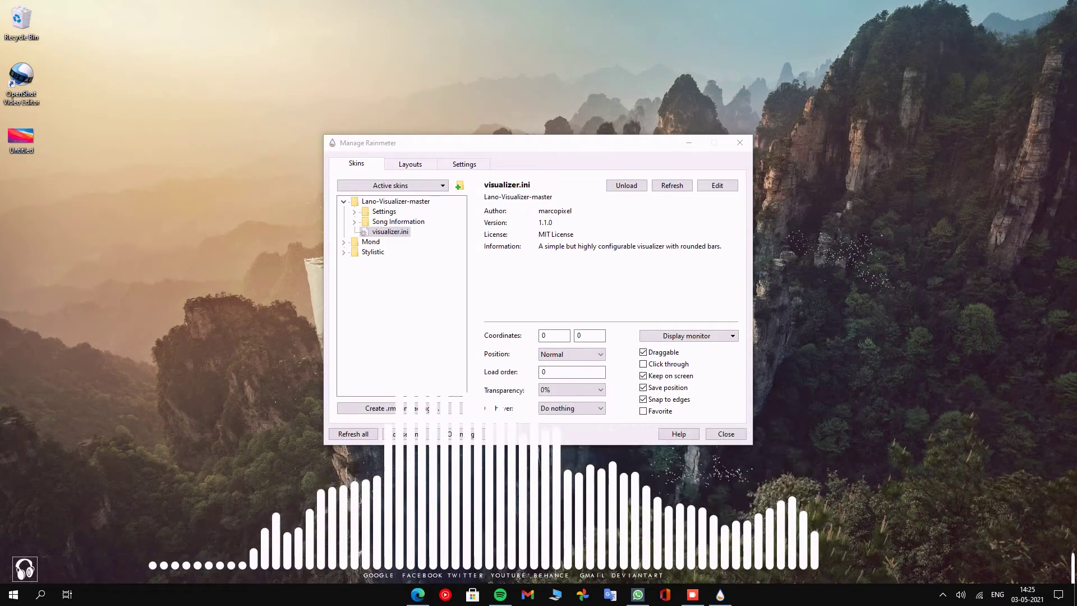
click(689, 143)
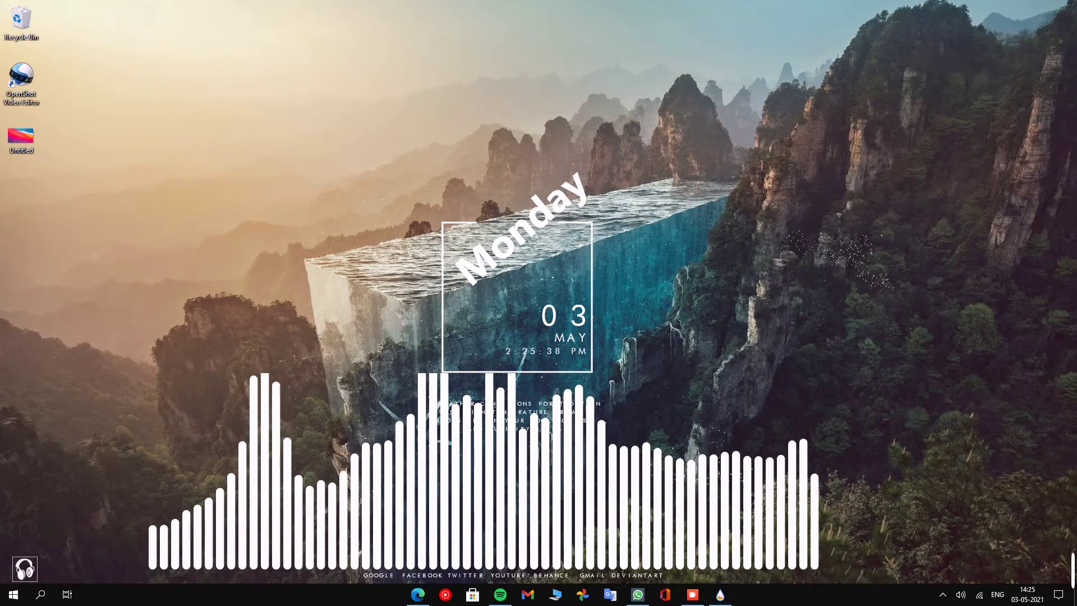
In the Lano visualizer's visualization settings, set bar count to 41, bar gap to 6px, bar width to 10px and sensitivity to 25.
right_click(452, 304)
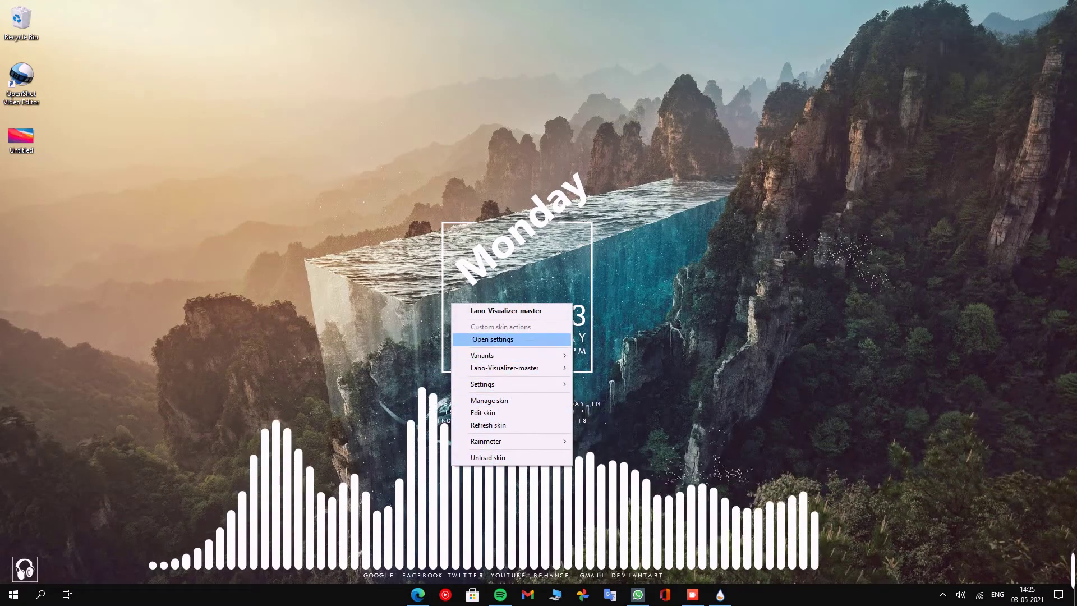
click(493, 339)
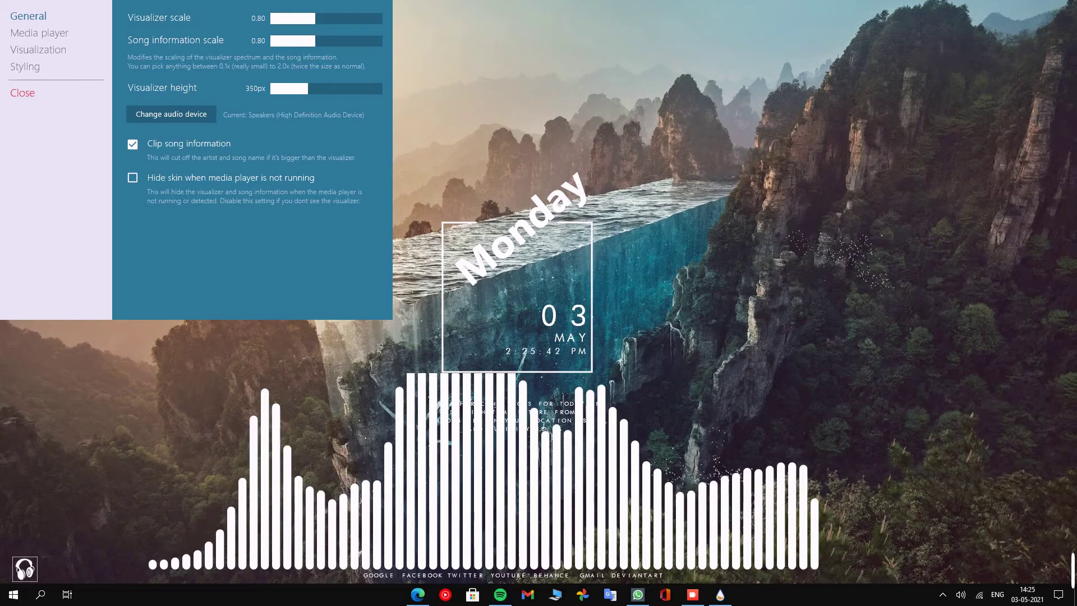
click(39, 33)
click(39, 50)
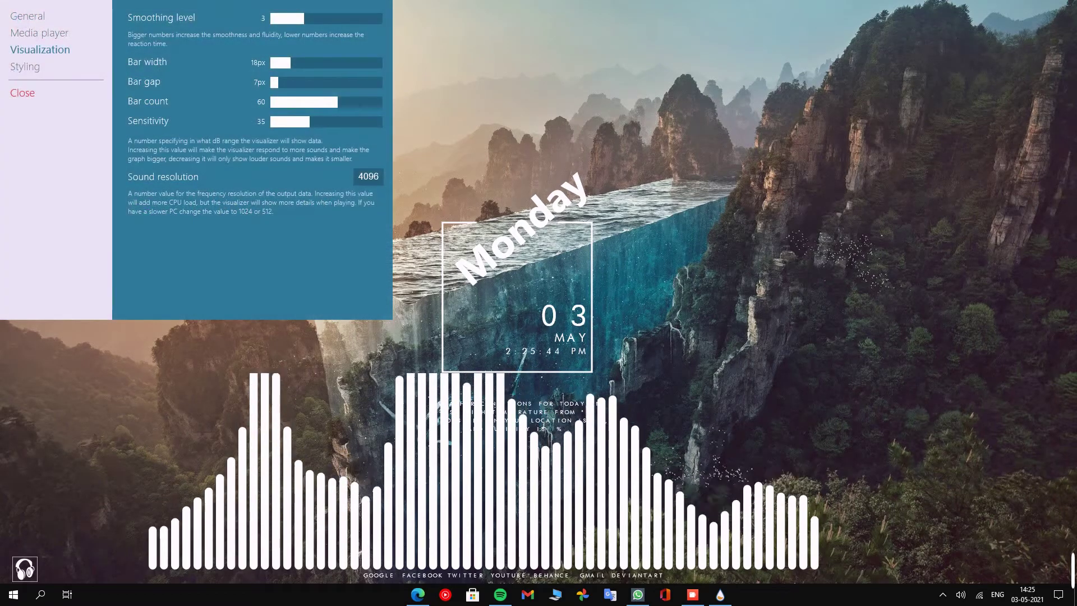
click(317, 102)
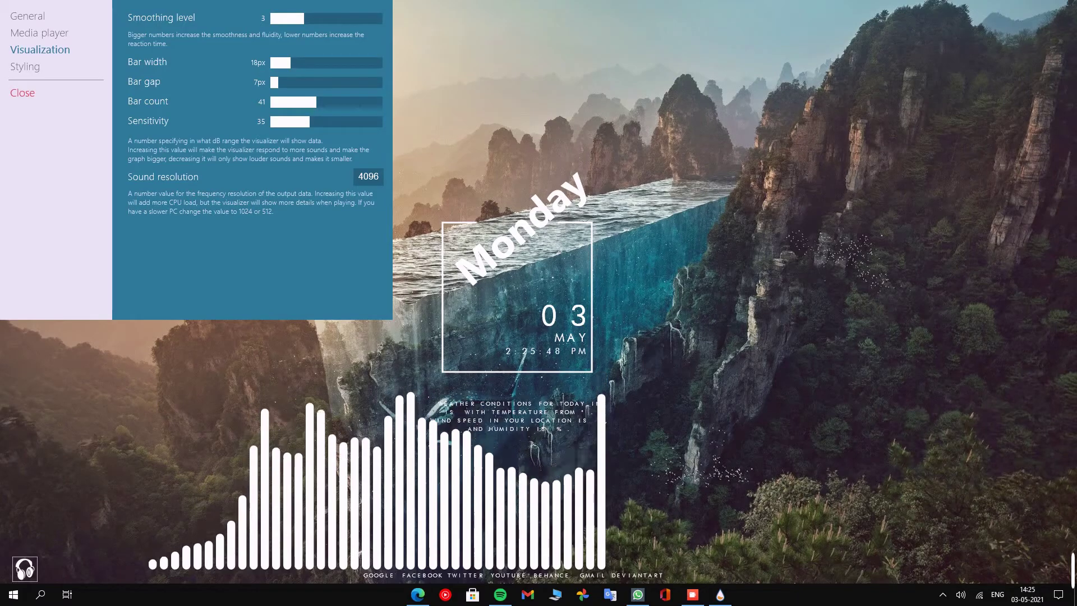
click(278, 82)
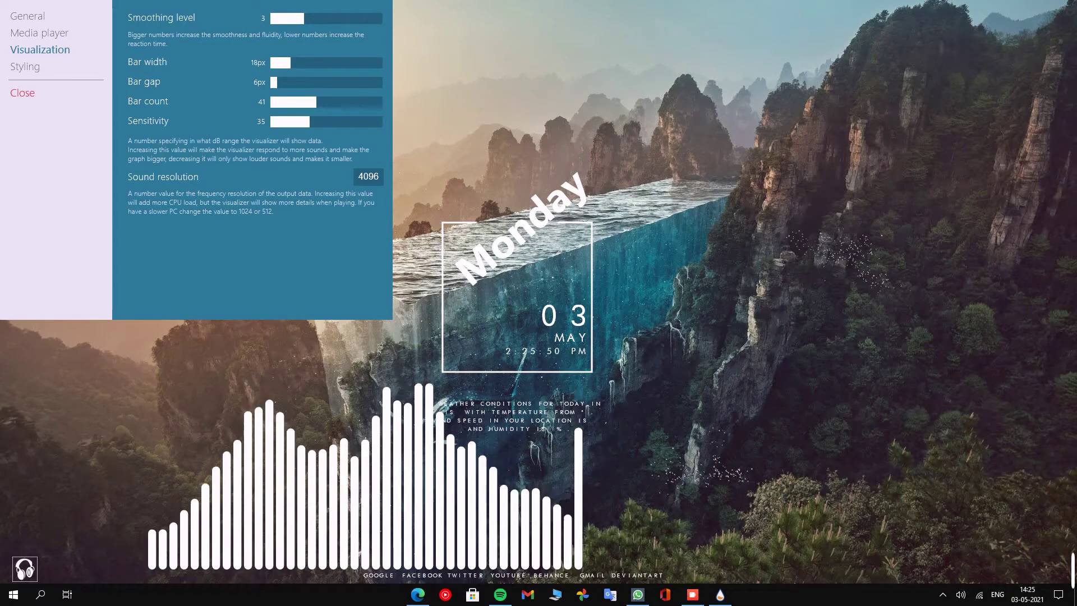
click(281, 62)
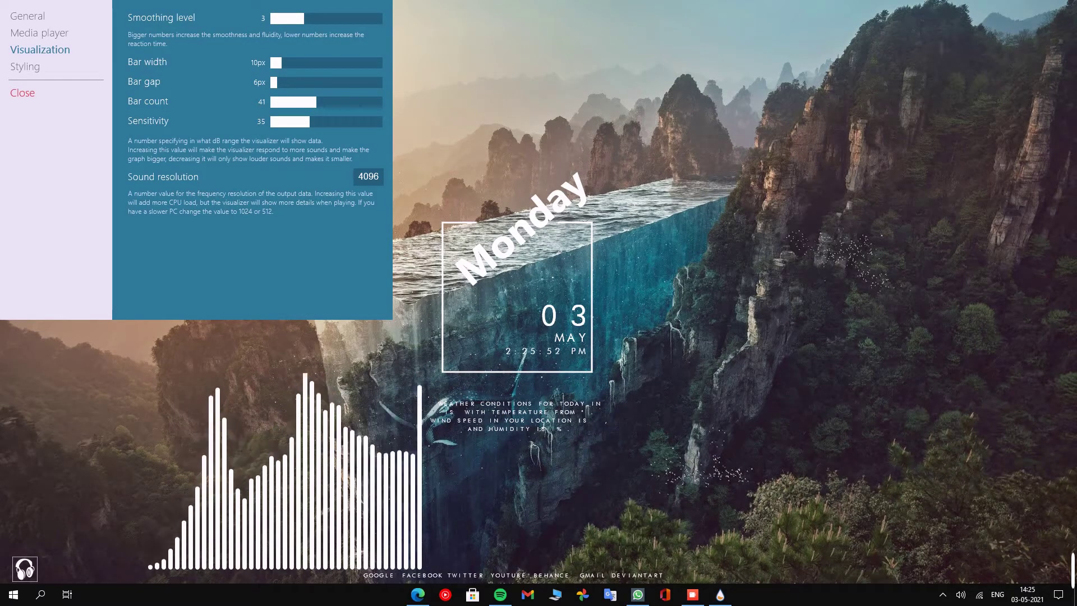
click(298, 122)
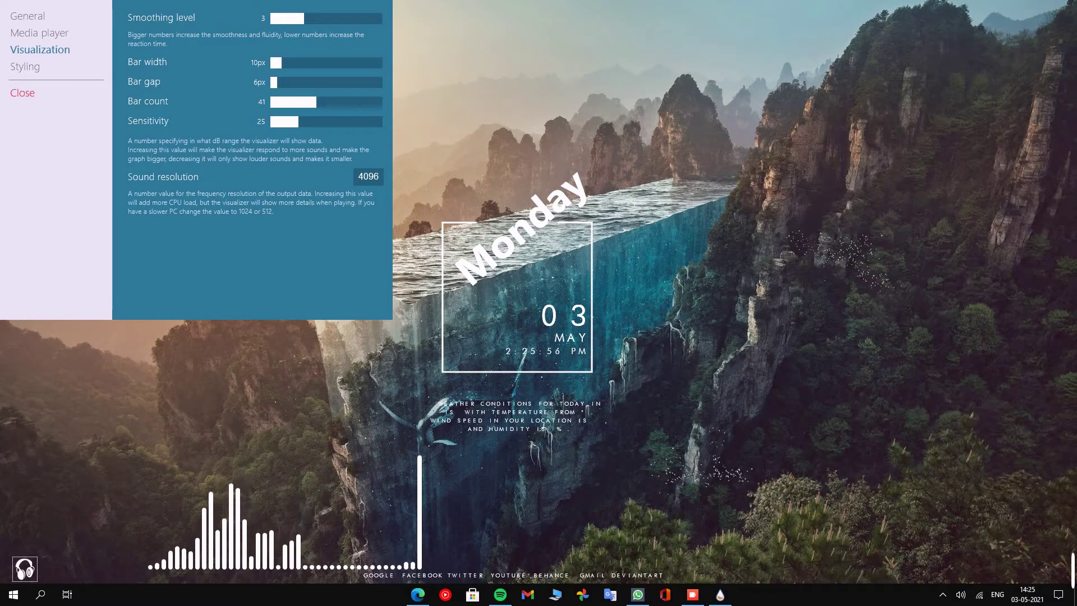
Set the visualizer's bar count to 71, bar width to 8px and sensitivity to 17, and close its settings.
click(345, 102)
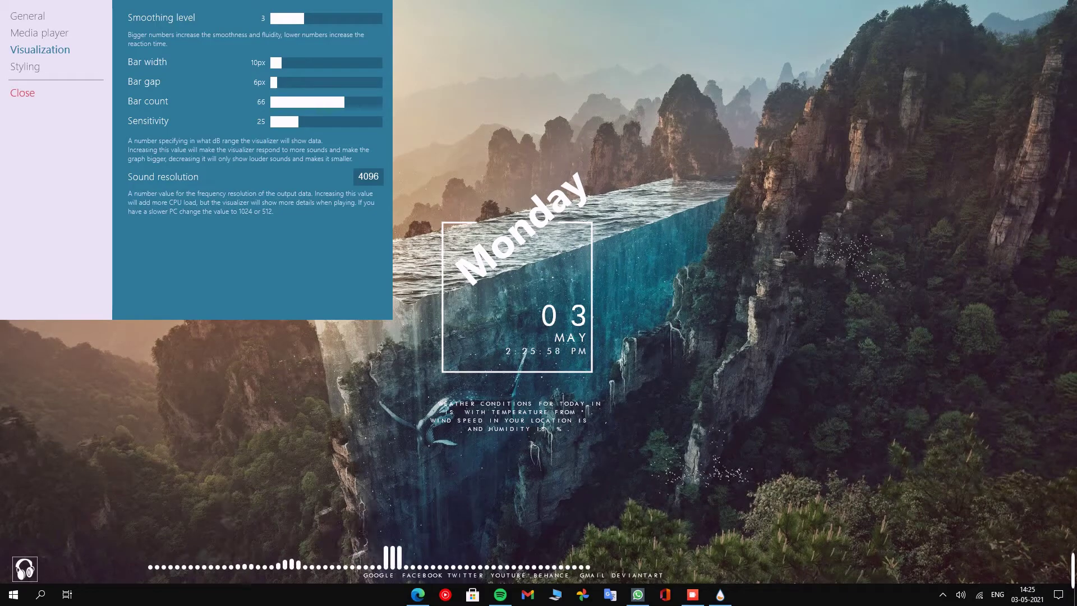
click(350, 103)
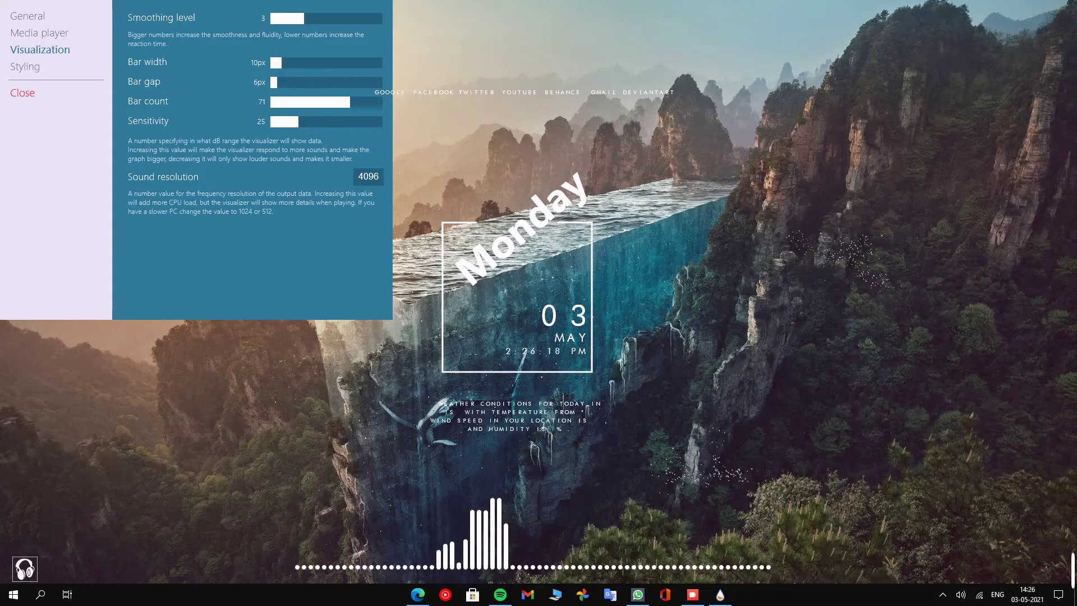
click(280, 63)
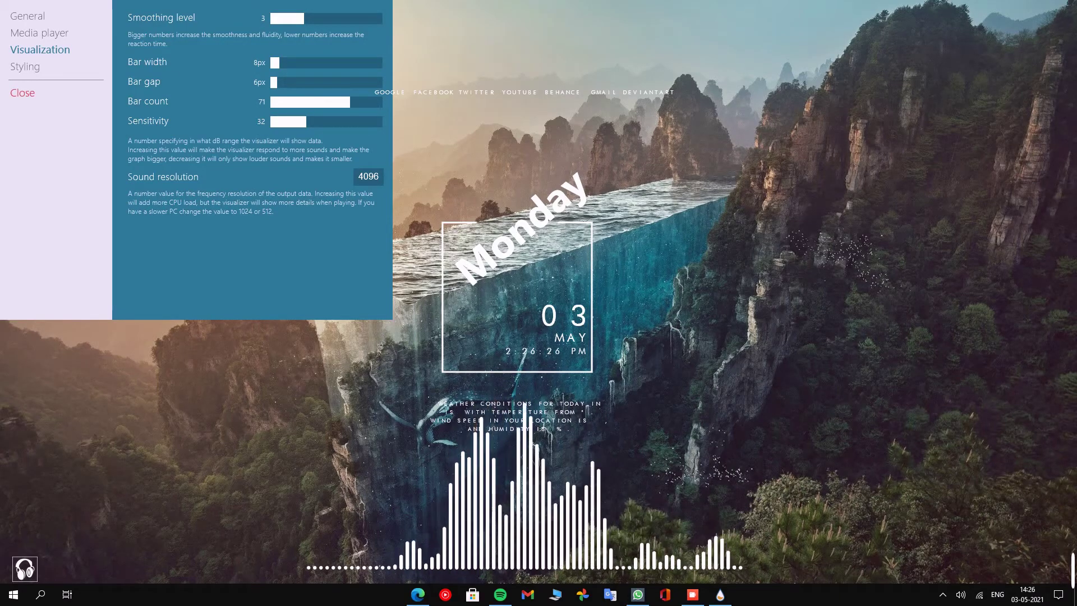
click(290, 122)
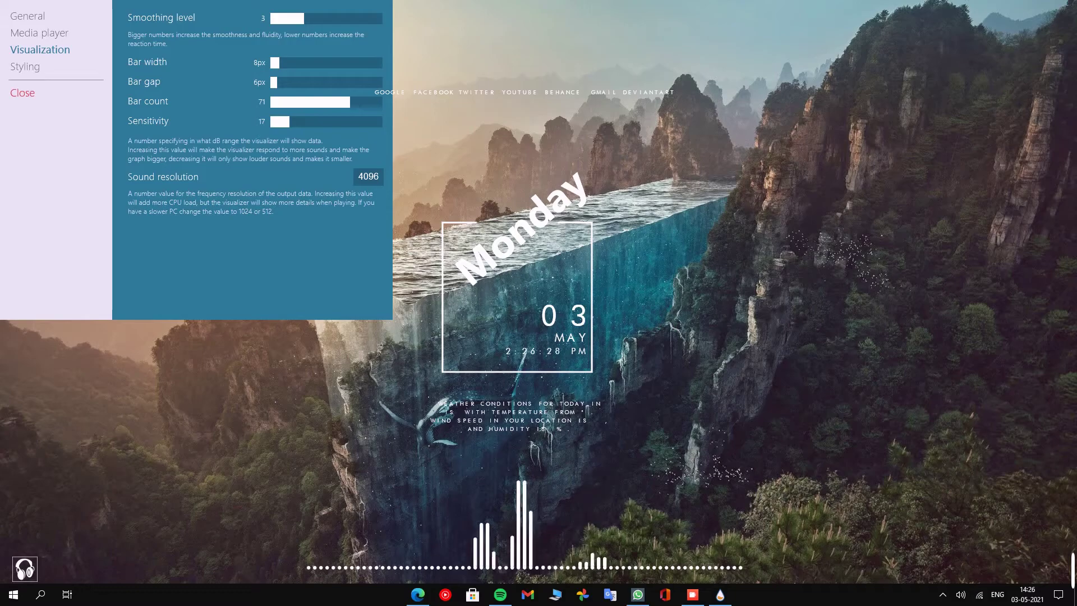
click(22, 93)
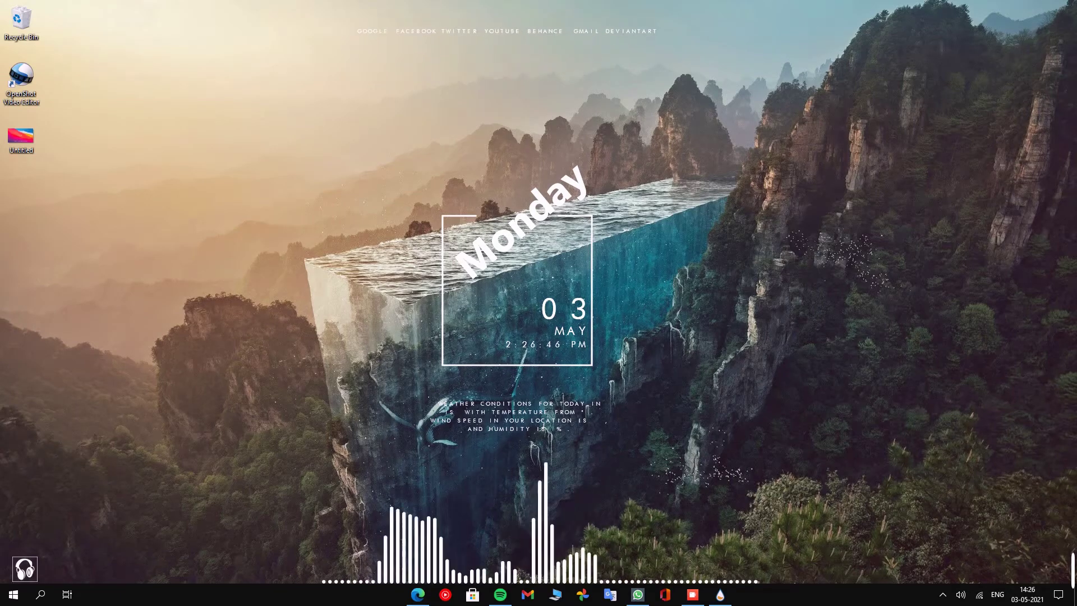
Hide all desktop icons through the desktop's view options.
right_click(2, 130)
mouse_move(33, 153)
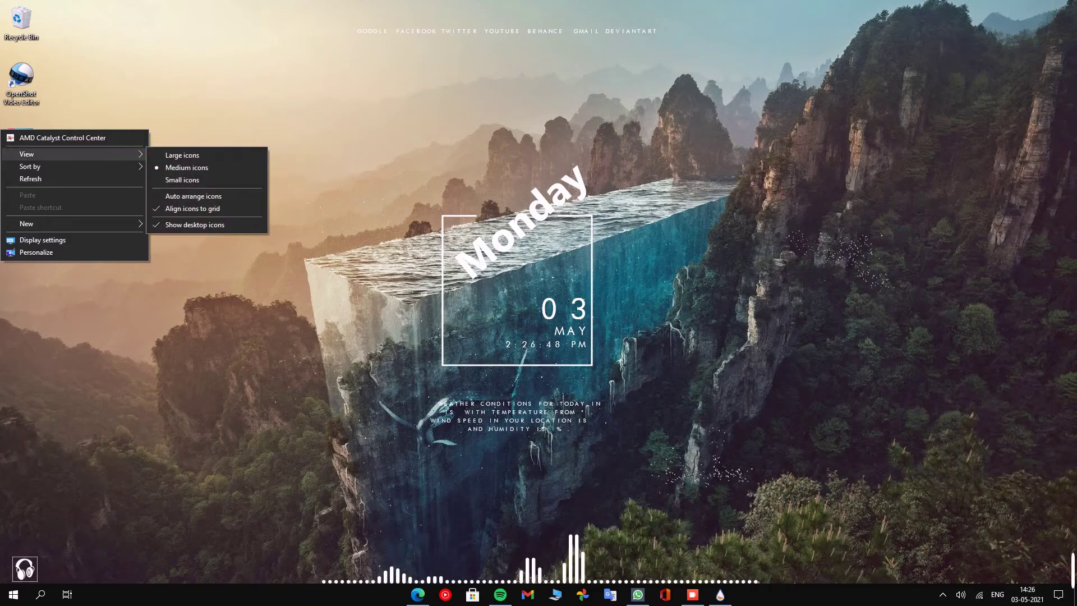
click(186, 225)
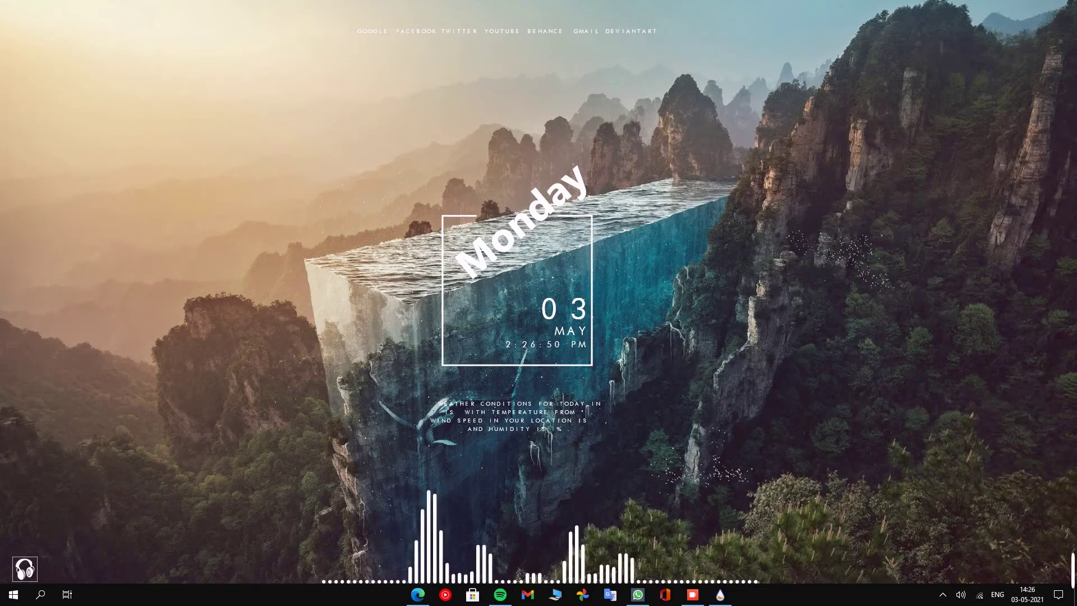
Turn on automatic hiding of the taskbar in desktop mode and minimize the Settings window.
right_click(189, 594)
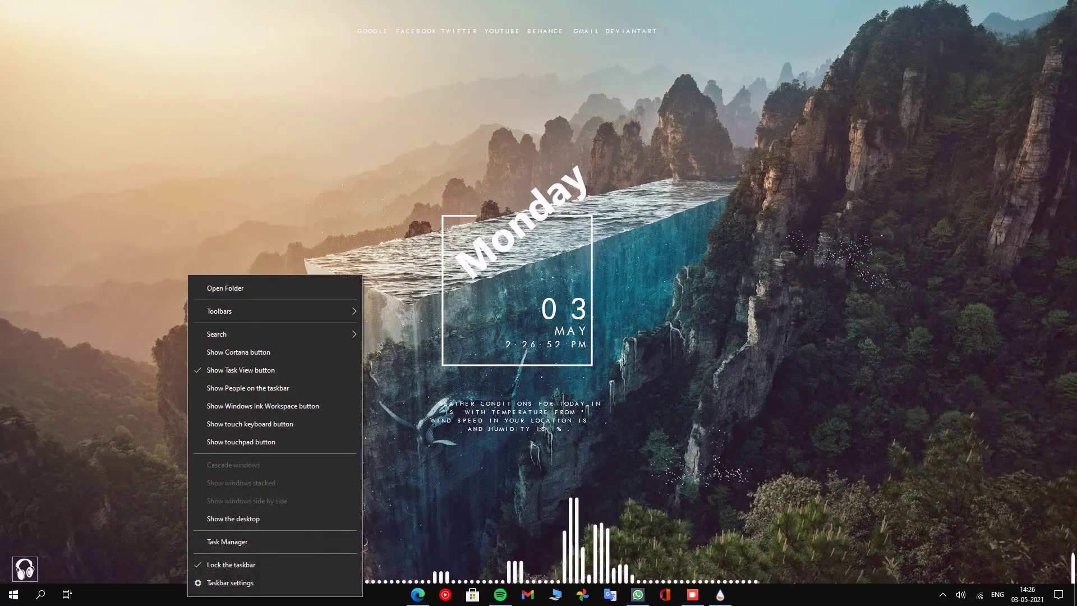
click(213, 584)
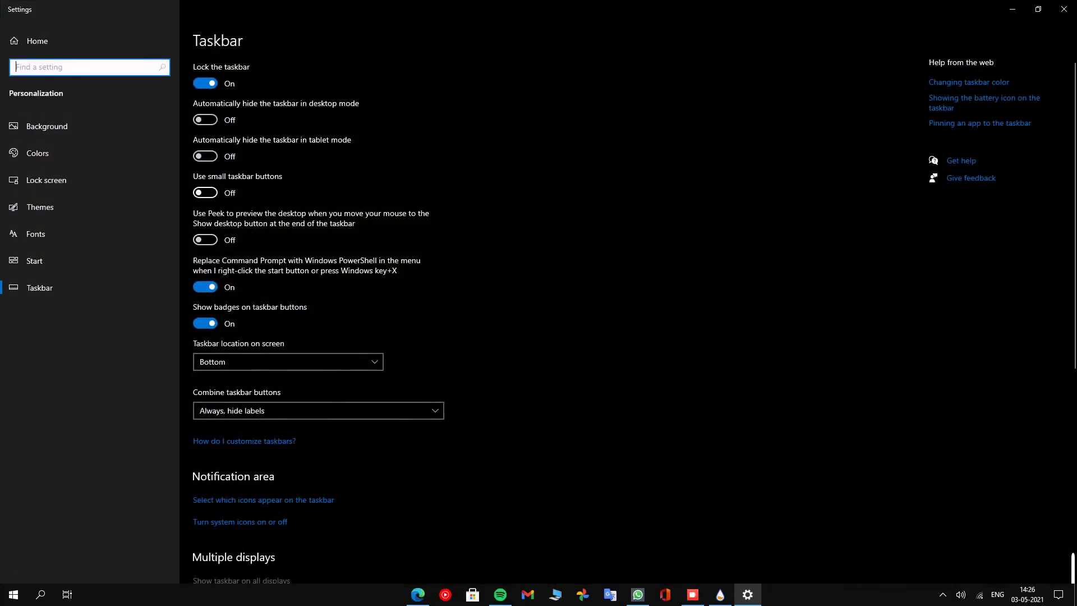
click(205, 120)
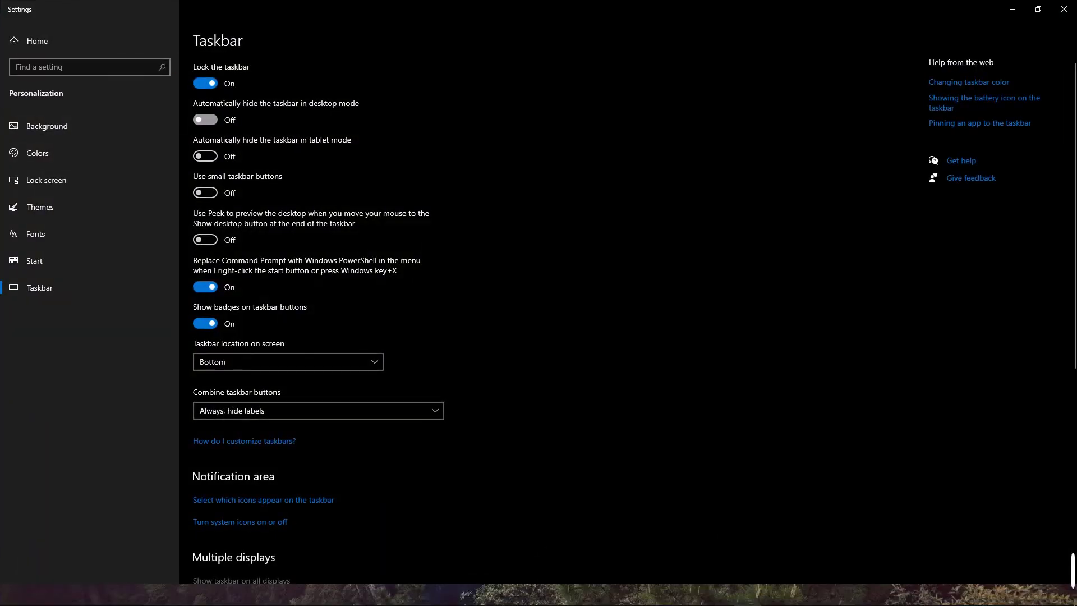
click(1013, 9)
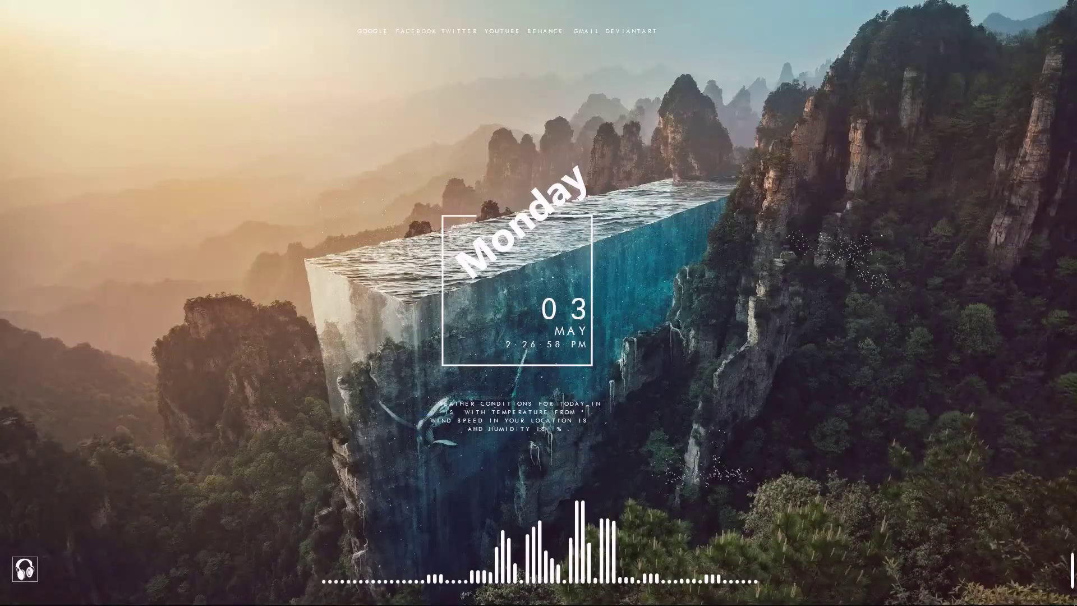
Unload the Stylistic Player skin with the headphones symbol from the desktop.
right_click(26, 570)
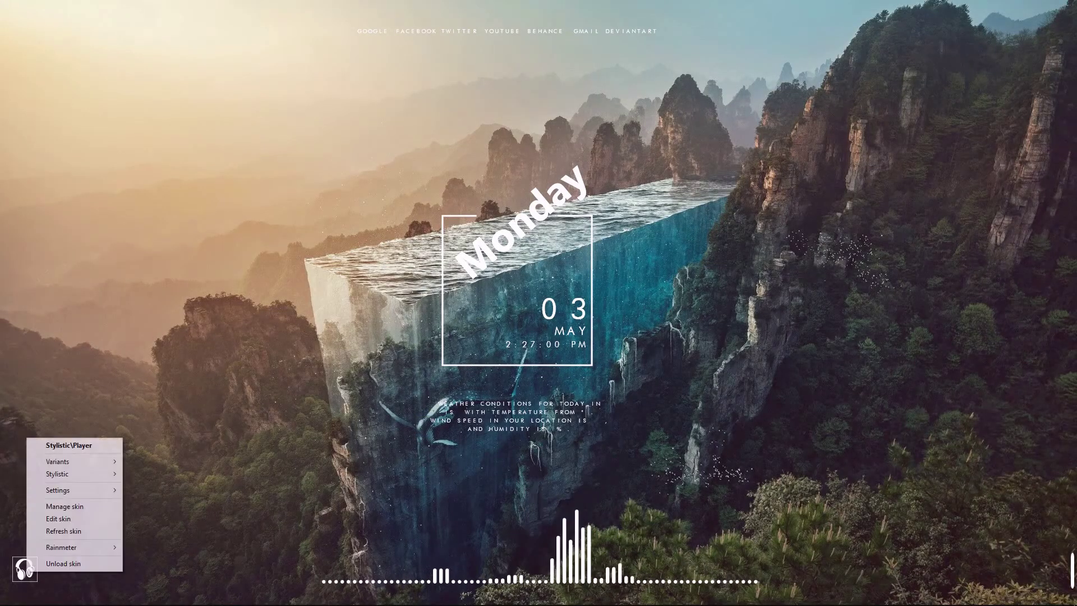
click(64, 563)
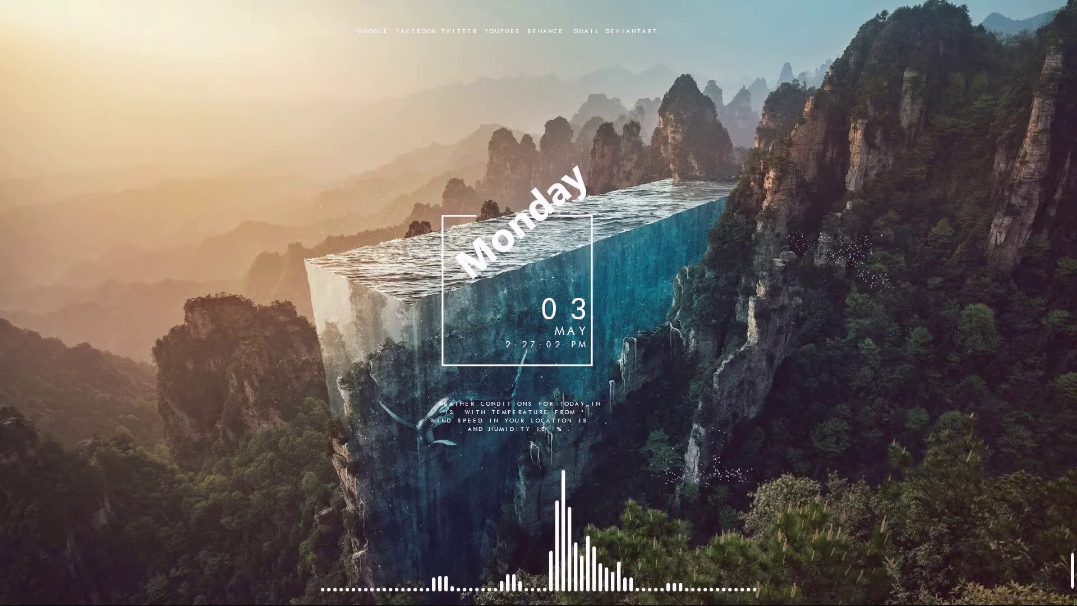